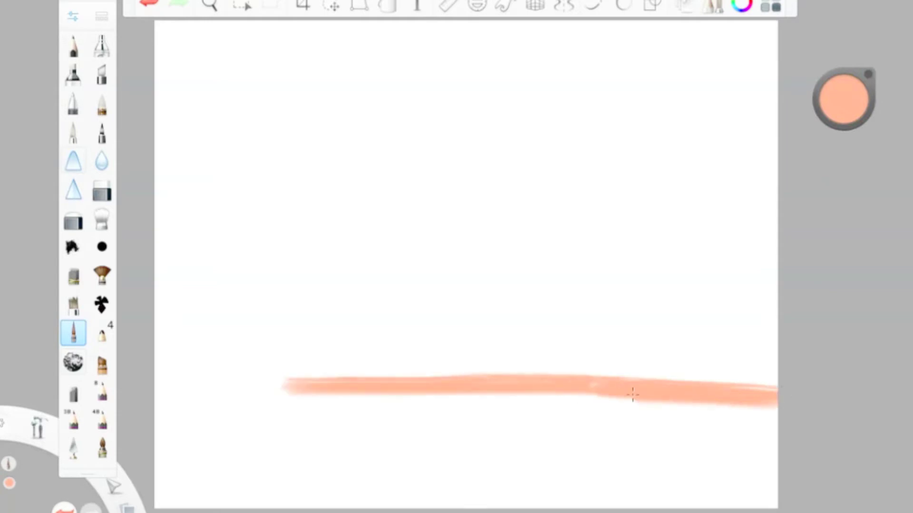
Paint a flat peach ground across the lower canvas, filling from the horizon down to the lower-right corner
{"action": "mouse_move", "coordinate": [310, 401]}
{"action": "left_mouse_down"}
{"action": "mouse_move", "coordinate": [249, 393]}
{"action": "mouse_move", "coordinate": [626, 390]}
{"action": "left_mouse_up"}
{"action": "mouse_move", "coordinate": [517, 420]}
{"action": "left_mouse_down"}
{"action": "mouse_move", "coordinate": [364, 421]}
{"action": "mouse_move", "coordinate": [584, 411]}
{"action": "mouse_move", "coordinate": [660, 435]}
{"action": "mouse_move", "coordinate": [602, 399]}
{"action": "mouse_move", "coordinate": [361, 406]}
{"action": "mouse_move", "coordinate": [540, 434]}
{"action": "mouse_move", "coordinate": [505, 463]}
{"action": "mouse_move", "coordinate": [513, 479]}
{"action": "mouse_move", "coordinate": [465, 504]}
{"action": "left_mouse_up"}
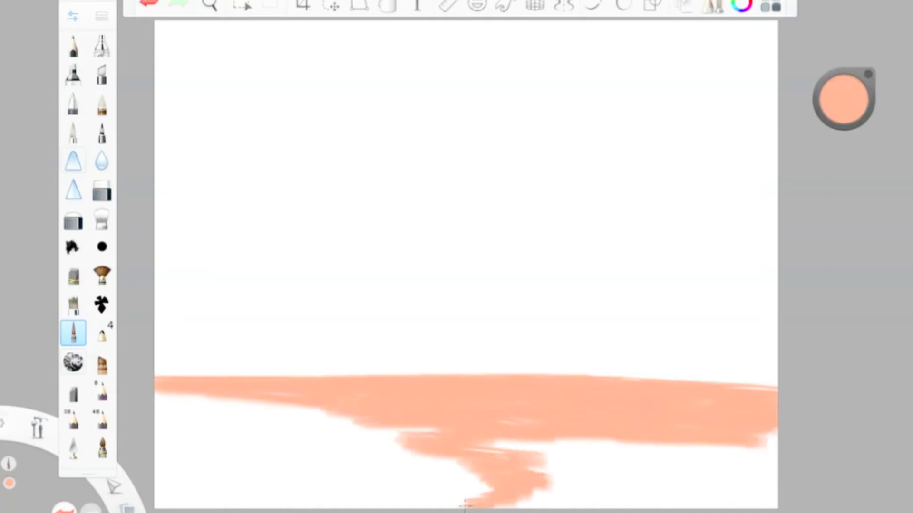
{"action": "left_click_drag", "start_coordinate": [521, 503], "coordinate": [744, 496]}
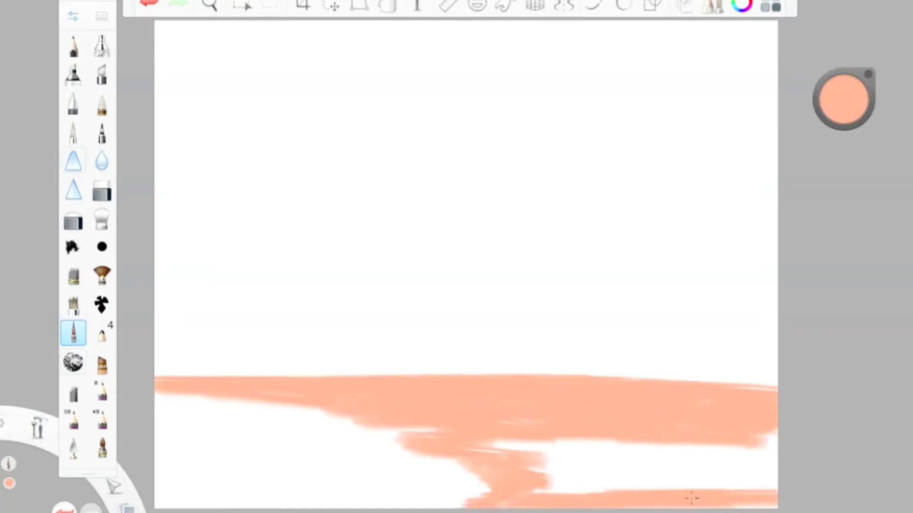
{"action": "mouse_move", "coordinate": [534, 495]}
{"action": "left_mouse_down"}
{"action": "mouse_move", "coordinate": [526, 443]}
{"action": "mouse_move", "coordinate": [842, 431]}
{"action": "left_mouse_up"}
{"action": "mouse_move", "coordinate": [581, 467]}
{"action": "left_mouse_down"}
{"action": "mouse_move", "coordinate": [845, 464]}
{"action": "mouse_move", "coordinate": [698, 476]}
{"action": "mouse_move", "coordinate": [680, 490]}
{"action": "mouse_move", "coordinate": [574, 479]}
{"action": "left_mouse_up"}
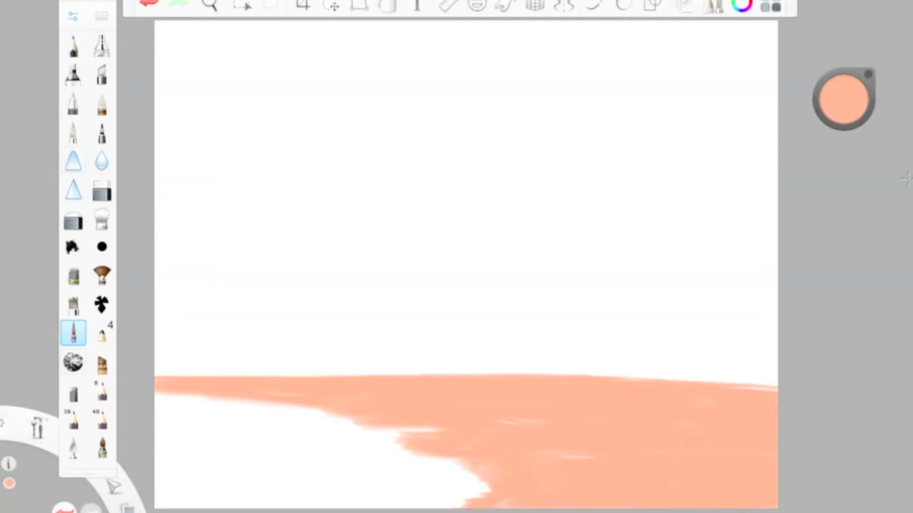
Soften the ragged left edge of the peach ground with the Smudge Round Bristle Brush
{"action": "double_click", "coordinate": [105, 221]}
{"action": "left_click_drag", "start_coordinate": [262, 207], "coordinate": [285, 206]}
{"action": "left_click", "coordinate": [230, 19]}
{"action": "left_click_drag", "start_coordinate": [387, 417], "coordinate": [165, 408]}
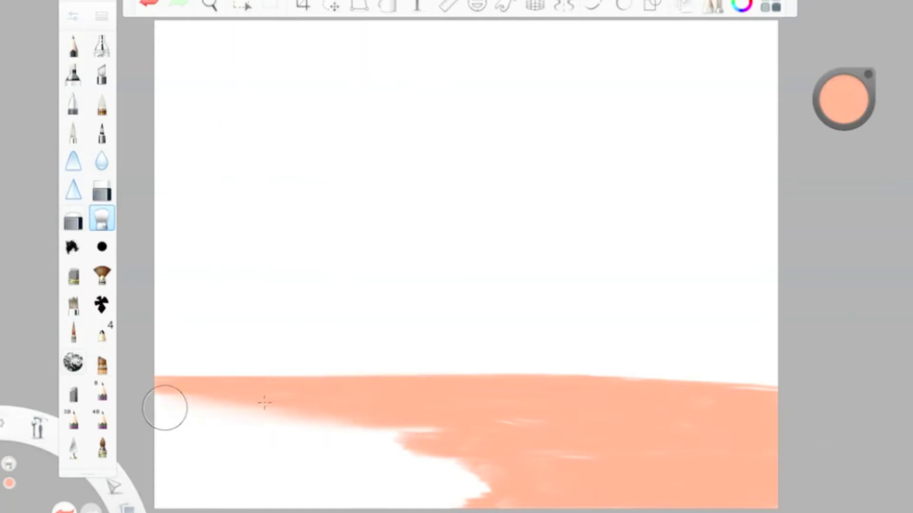
{"action": "mouse_move", "coordinate": [279, 403]}
{"action": "left_mouse_down"}
{"action": "mouse_move", "coordinate": [340, 446]}
{"action": "mouse_move", "coordinate": [540, 490]}
{"action": "mouse_move", "coordinate": [352, 489]}
{"action": "mouse_move", "coordinate": [327, 443]}
{"action": "left_mouse_up"}
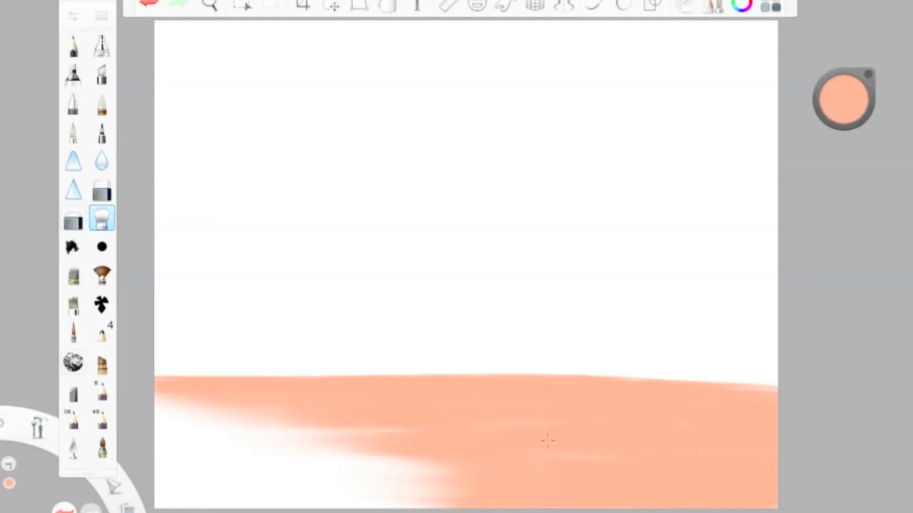
Paint a bright orange patch in the lower-right corner of the ground and smudge it into the peach
{"action": "left_click_drag", "start_coordinate": [844, 112], "coordinate": [851, 153]}
{"action": "left_click", "coordinate": [74, 333]}
{"action": "mouse_move", "coordinate": [656, 502]}
{"action": "left_mouse_down"}
{"action": "mouse_move", "coordinate": [776, 495]}
{"action": "mouse_move", "coordinate": [656, 485]}
{"action": "mouse_move", "coordinate": [778, 484]}
{"action": "mouse_move", "coordinate": [530, 500]}
{"action": "mouse_move", "coordinate": [775, 452]}
{"action": "left_mouse_up"}
{"action": "left_click", "coordinate": [105, 222]}
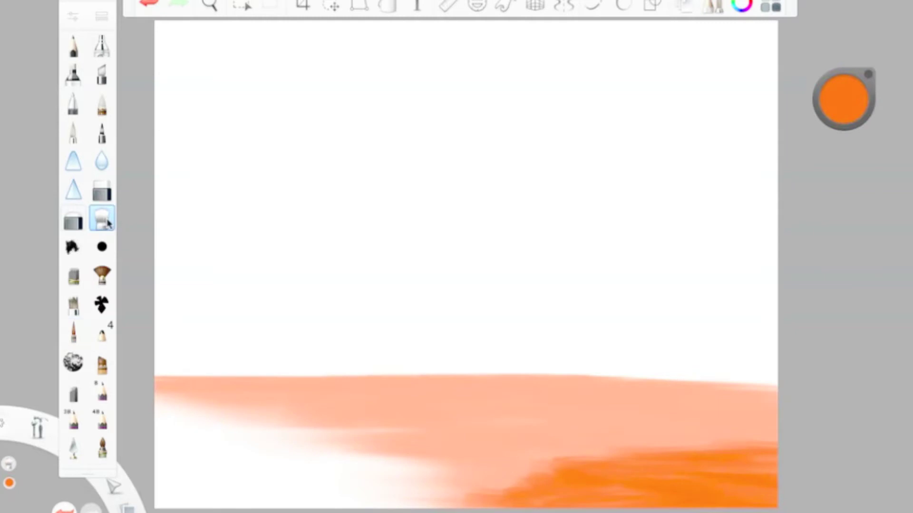
{"action": "mouse_move", "coordinate": [581, 460]}
{"action": "left_mouse_down"}
{"action": "mouse_move", "coordinate": [546, 471]}
{"action": "mouse_move", "coordinate": [585, 499]}
{"action": "mouse_move", "coordinate": [329, 493]}
{"action": "left_mouse_up"}
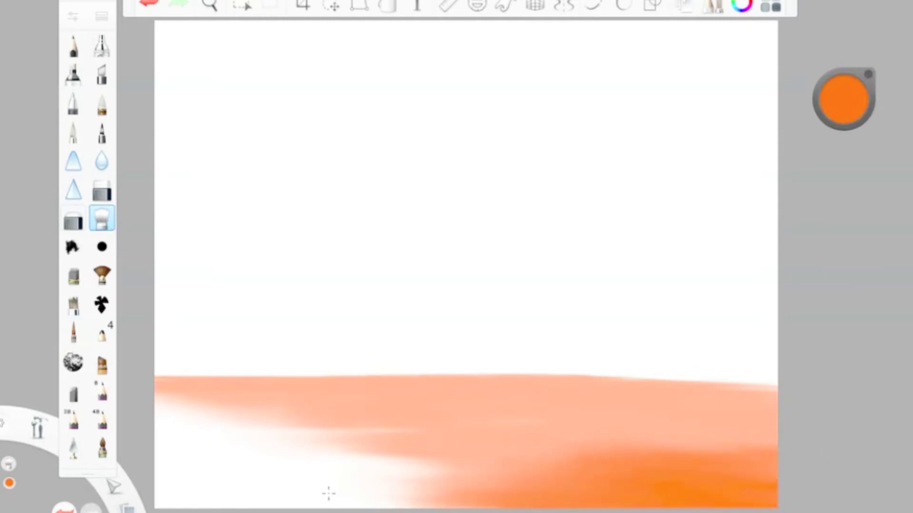
{"action": "left_click_drag", "start_coordinate": [578, 452], "coordinate": [838, 448]}
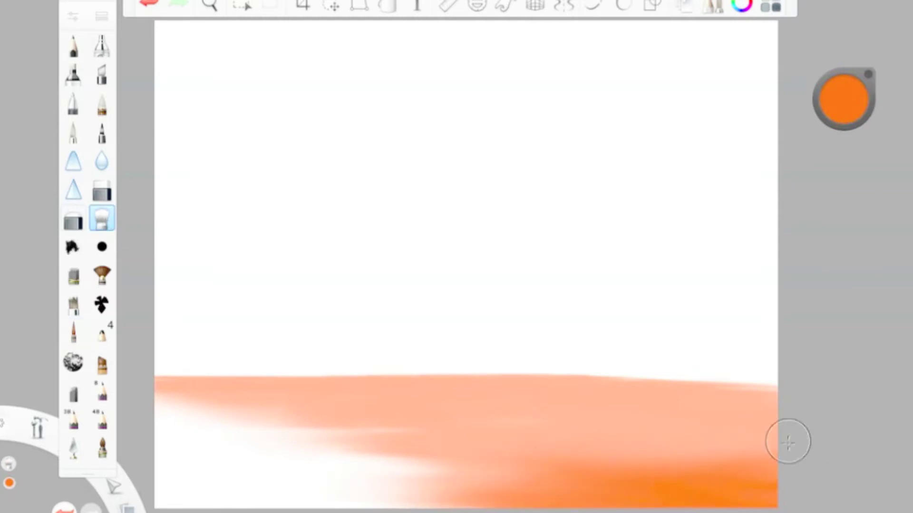
Paint a pale pink band along the horizon and blend it into the peach ground below
{"action": "left_click_drag", "start_coordinate": [851, 120], "coordinate": [854, 125]}
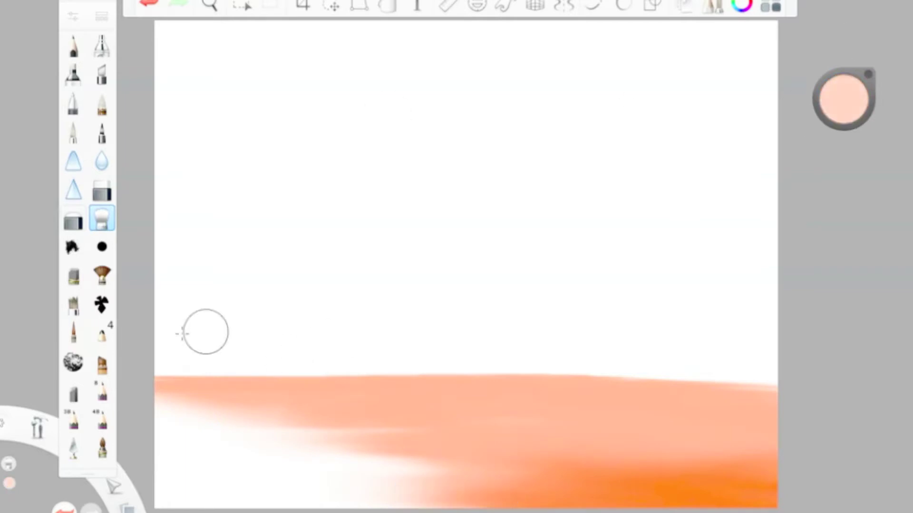
{"action": "left_click", "coordinate": [73, 332]}
{"action": "left_click_drag", "start_coordinate": [161, 378], "coordinate": [267, 378]}
{"action": "left_click_drag", "start_coordinate": [363, 374], "coordinate": [753, 384]}
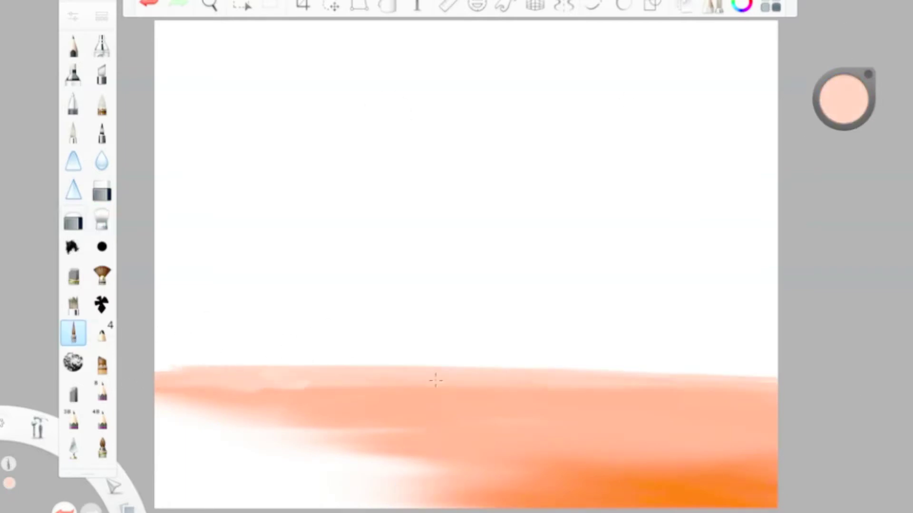
{"action": "left_click", "coordinate": [102, 220]}
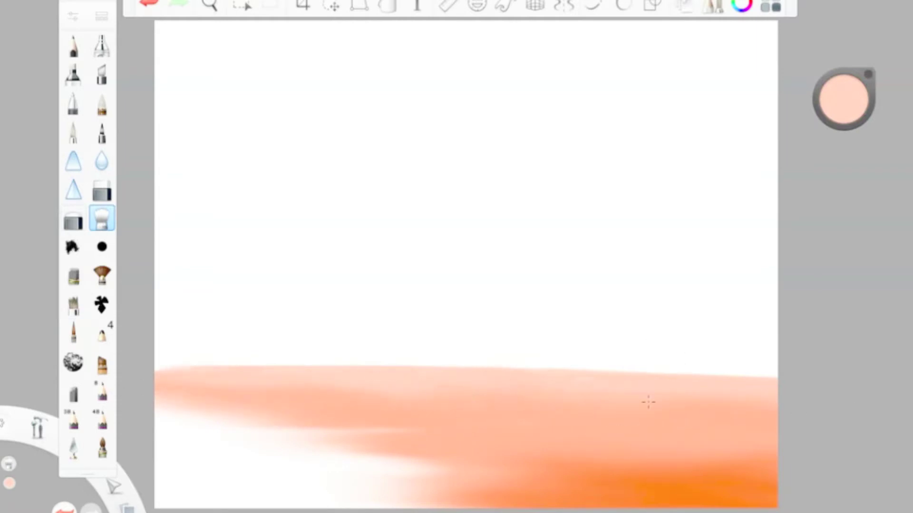
Paint a brown hill sloping down from the left edge over the white lower-left corner of the canvas
{"action": "mouse_move", "coordinate": [258, 421]}
{"action": "left_mouse_down"}
{"action": "mouse_move", "coordinate": [417, 448]}
{"action": "mouse_move", "coordinate": [475, 499]}
{"action": "left_mouse_up"}
{"action": "left_click_drag", "start_coordinate": [843, 99], "coordinate": [844, 132]}
{"action": "mouse_move", "coordinate": [157, 412]}
{"action": "left_mouse_down"}
{"action": "mouse_move", "coordinate": [346, 428]}
{"action": "mouse_move", "coordinate": [366, 440]}
{"action": "mouse_move", "coordinate": [190, 429]}
{"action": "mouse_move", "coordinate": [179, 438]}
{"action": "mouse_move", "coordinate": [477, 481]}
{"action": "mouse_move", "coordinate": [159, 489]}
{"action": "mouse_move", "coordinate": [482, 496]}
{"action": "mouse_move", "coordinate": [433, 459]}
{"action": "mouse_move", "coordinate": [475, 504]}
{"action": "left_mouse_up"}
Adjust the palette knife's settings and paint a dark reddish-brown rocky ridge over the upper part of the brown hill
{"action": "double_click", "coordinate": [71, 447]}
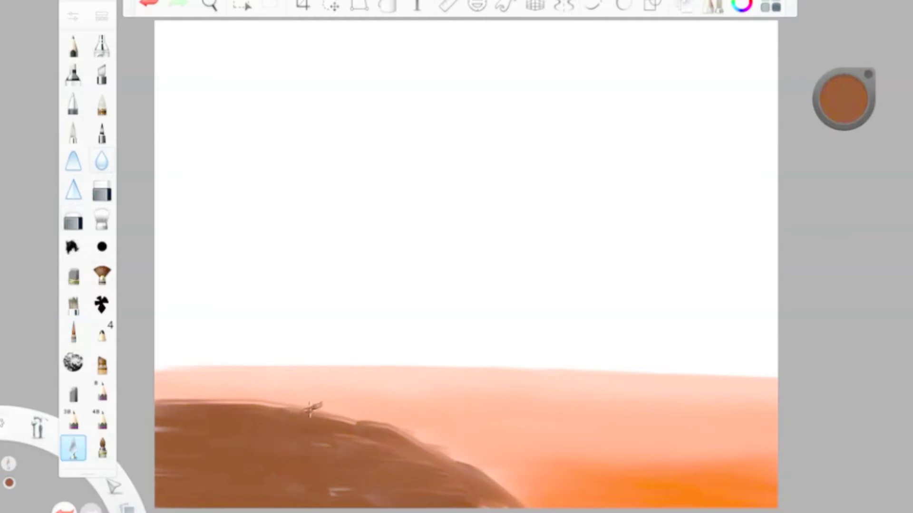
{"action": "left_click", "coordinate": [230, 19]}
{"action": "left_click", "coordinate": [841, 99]}
{"action": "left_click", "coordinate": [844, 124]}
{"action": "left_click", "coordinate": [72, 17]}
{"action": "mouse_move", "coordinate": [344, 251]}
{"action": "left_mouse_down"}
{"action": "mouse_move", "coordinate": [291, 253]}
{"action": "mouse_move", "coordinate": [310, 255]}
{"action": "left_mouse_up"}
{"action": "left_click_drag", "start_coordinate": [263, 206], "coordinate": [273, 207]}
{"action": "left_click", "coordinate": [230, 19]}
{"action": "left_click_drag", "start_coordinate": [845, 106], "coordinate": [845, 117]}
{"action": "mouse_move", "coordinate": [164, 425]}
{"action": "left_mouse_down"}
{"action": "mouse_move", "coordinate": [304, 420]}
{"action": "mouse_move", "coordinate": [256, 449]}
{"action": "mouse_move", "coordinate": [161, 395]}
{"action": "mouse_move", "coordinate": [158, 363]}
{"action": "mouse_move", "coordinate": [150, 367]}
{"action": "mouse_move", "coordinate": [167, 399]}
{"action": "mouse_move", "coordinate": [291, 415]}
{"action": "mouse_move", "coordinate": [476, 478]}
{"action": "left_mouse_up"}
{"action": "mouse_move", "coordinate": [161, 408]}
{"action": "left_mouse_down"}
{"action": "mouse_move", "coordinate": [190, 371]}
{"action": "mouse_move", "coordinate": [328, 421]}
{"action": "left_mouse_up"}
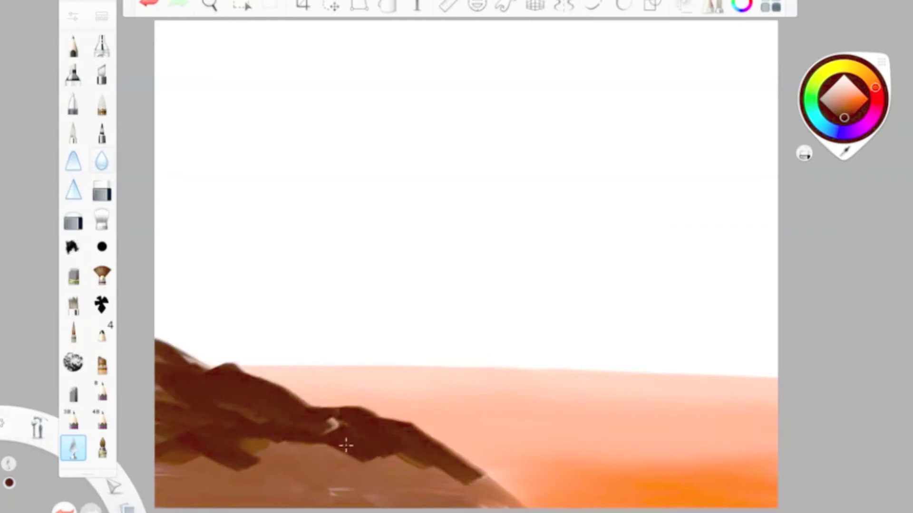
Adjust the smudge brush and blend the dark ridge strokes down the slope into the brown hill
{"action": "double_click", "coordinate": [97, 220]}
{"action": "left_click", "coordinate": [266, 251]}
{"action": "left_click", "coordinate": [272, 295]}
{"action": "left_click", "coordinate": [269, 206]}
{"action": "left_click", "coordinate": [228, 19]}
{"action": "left_click", "coordinate": [73, 16]}
{"action": "left_click", "coordinate": [279, 207]}
{"action": "left_click", "coordinate": [228, 19]}
{"action": "mouse_move", "coordinate": [157, 413]}
{"action": "left_mouse_down"}
{"action": "mouse_move", "coordinate": [261, 424]}
{"action": "mouse_move", "coordinate": [426, 460]}
{"action": "mouse_move", "coordinate": [527, 507]}
{"action": "left_mouse_up"}
{"action": "left_click_drag", "start_coordinate": [181, 422], "coordinate": [235, 477]}
{"action": "left_click_drag", "start_coordinate": [153, 443], "coordinate": [186, 472]}
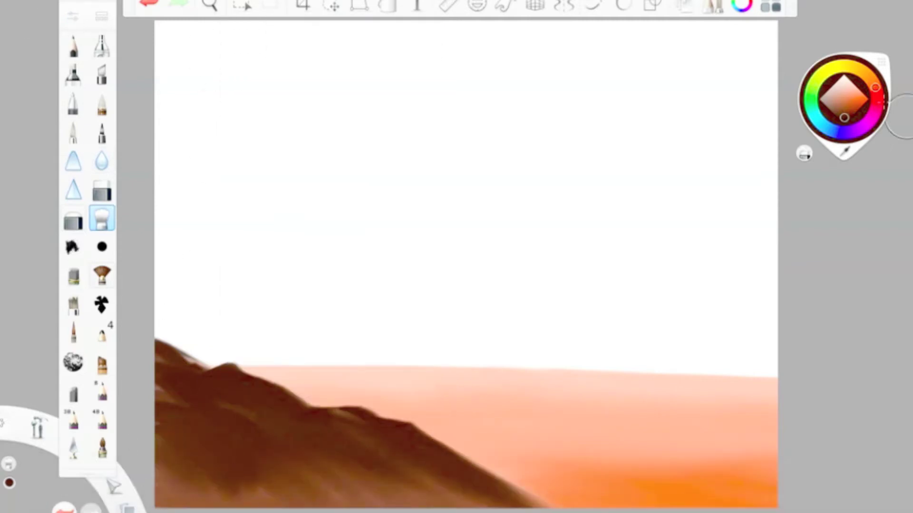
Add very dark brown palette-knife strokes along the hill's crest and mid-slope, and smudge them into the rock
{"action": "left_click", "coordinate": [73, 447]}
{"action": "mouse_move", "coordinate": [159, 350]}
{"action": "left_mouse_down"}
{"action": "mouse_move", "coordinate": [291, 408]}
{"action": "mouse_move", "coordinate": [261, 422]}
{"action": "left_mouse_up"}
{"action": "left_click_drag", "start_coordinate": [336, 414], "coordinate": [505, 489]}
{"action": "left_click_drag", "start_coordinate": [319, 445], "coordinate": [266, 489]}
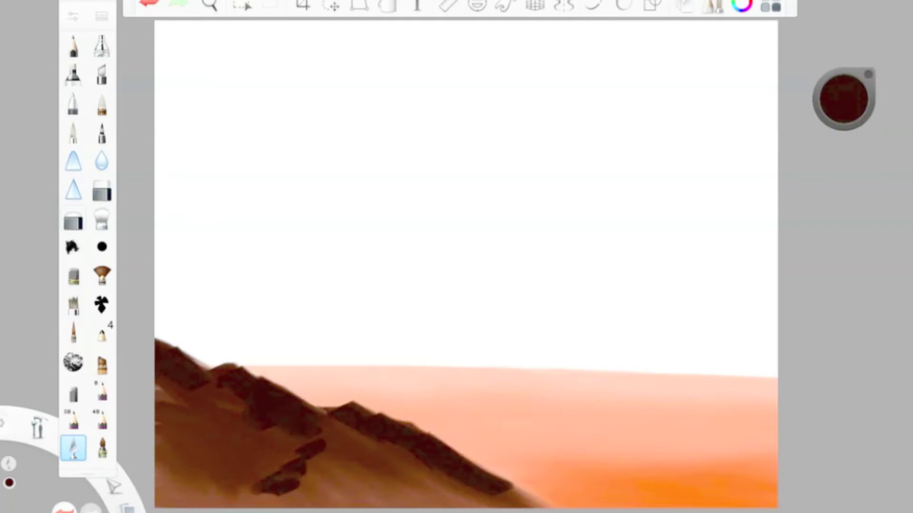
{"action": "left_click", "coordinate": [100, 218]}
{"action": "mouse_move", "coordinate": [187, 387]}
{"action": "left_mouse_down"}
{"action": "mouse_move", "coordinate": [174, 407]}
{"action": "mouse_move", "coordinate": [298, 436]}
{"action": "mouse_move", "coordinate": [371, 430]}
{"action": "mouse_move", "coordinate": [438, 481]}
{"action": "mouse_move", "coordinate": [531, 503]}
{"action": "left_mouse_up"}
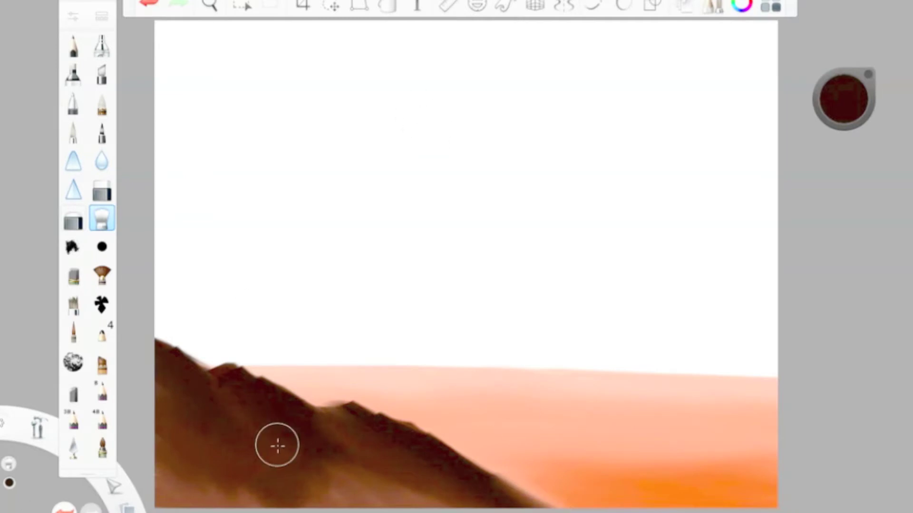
Paint black shadow patches on the lower middle and lower-right foot of the hill with the palette knife
{"action": "left_click", "coordinate": [73, 449]}
{"action": "left_click_drag", "start_coordinate": [844, 100], "coordinate": [846, 143]}
{"action": "mouse_move", "coordinate": [430, 490]}
{"action": "left_mouse_down"}
{"action": "mouse_move", "coordinate": [501, 502]}
{"action": "mouse_move", "coordinate": [424, 495]}
{"action": "mouse_move", "coordinate": [413, 504]}
{"action": "mouse_move", "coordinate": [444, 493]}
{"action": "mouse_move", "coordinate": [518, 503]}
{"action": "left_mouse_up"}
{"action": "left_click", "coordinate": [107, 228]}
{"action": "left_click", "coordinate": [73, 448]}
{"action": "left_click_drag", "start_coordinate": [263, 449], "coordinate": [385, 505]}
Lower the Smudge Round Bristle Brush's flow to 12% and strength to 19% for softening the black shadows
{"action": "left_click", "coordinate": [102, 219]}
{"action": "left_click", "coordinate": [102, 218]}
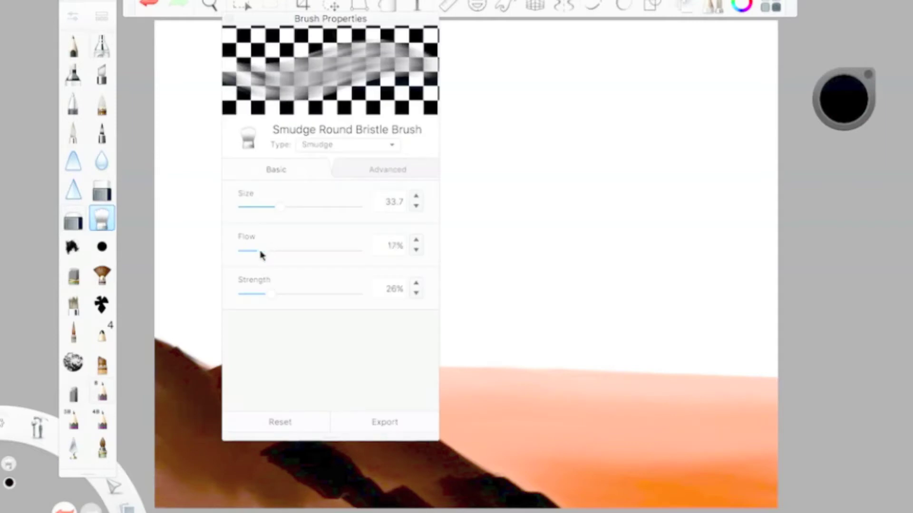
{"action": "left_click_drag", "start_coordinate": [262, 250], "coordinate": [254, 251]}
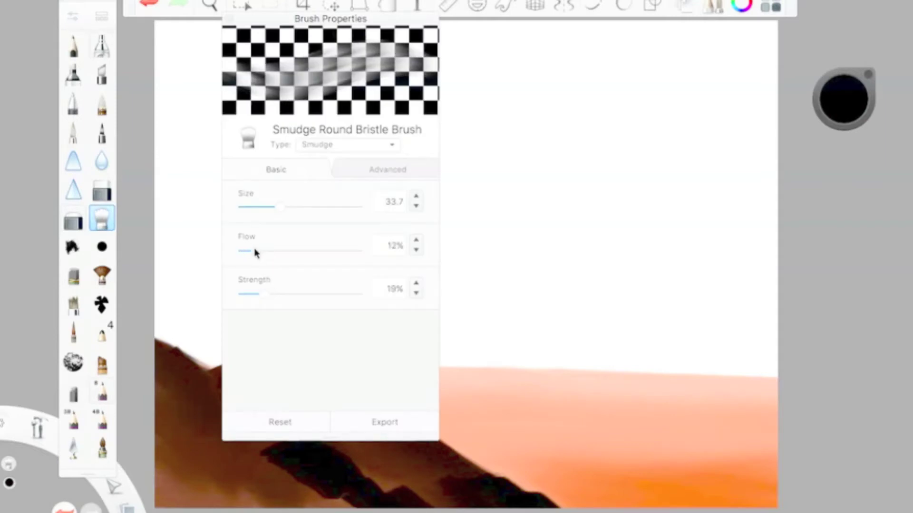
{"action": "left_click", "coordinate": [229, 19]}
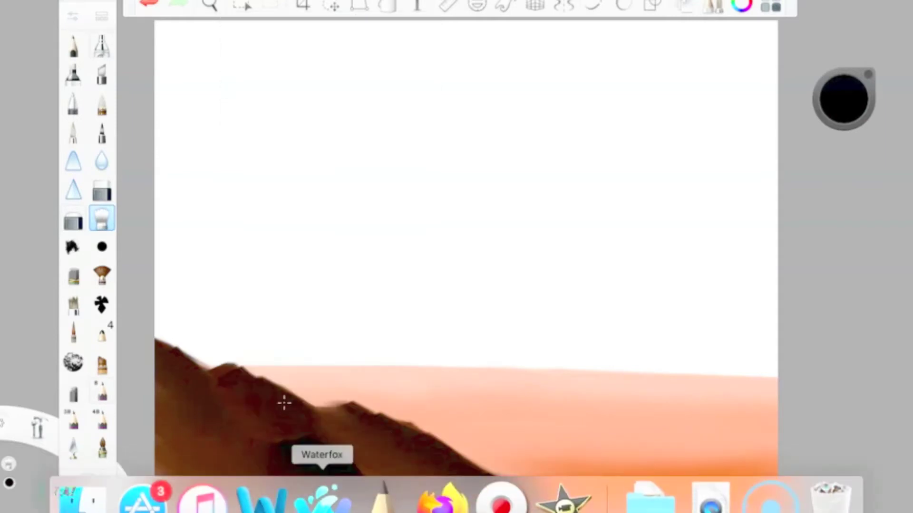
Paint a black shadow ridge in the hill's lower-left corner and blend it into the slope
{"action": "left_click", "coordinate": [73, 448]}
{"action": "mouse_move", "coordinate": [164, 451]}
{"action": "left_mouse_down"}
{"action": "mouse_move", "coordinate": [205, 492]}
{"action": "mouse_move", "coordinate": [280, 504]}
{"action": "left_mouse_up"}
{"action": "left_click", "coordinate": [102, 224]}
{"action": "mouse_move", "coordinate": [192, 489]}
{"action": "left_mouse_down"}
{"action": "mouse_move", "coordinate": [167, 485]}
{"action": "mouse_move", "coordinate": [179, 453]}
{"action": "mouse_move", "coordinate": [226, 489]}
{"action": "mouse_move", "coordinate": [204, 499]}
{"action": "left_mouse_up"}
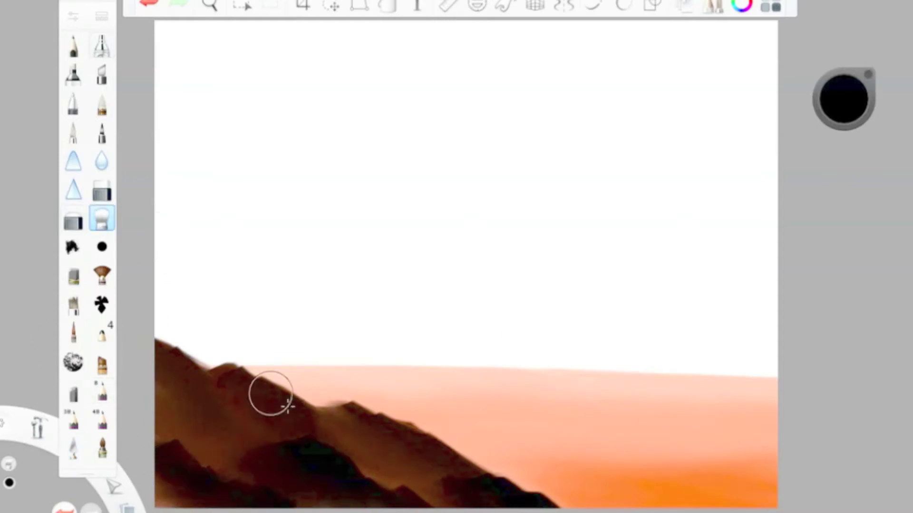
Add a medium-brown highlight on the hill's left slope and smudge it into the surrounding rock
{"action": "left_click", "coordinate": [79, 451]}
{"action": "mouse_move", "coordinate": [167, 418]}
{"action": "left_mouse_down"}
{"action": "mouse_move", "coordinate": [203, 437]}
{"action": "mouse_move", "coordinate": [164, 387]}
{"action": "left_mouse_up"}
{"action": "left_click", "coordinate": [99, 270]}
{"action": "left_click", "coordinate": [101, 224]}
{"action": "mouse_move", "coordinate": [211, 415]}
{"action": "left_mouse_down"}
{"action": "mouse_move", "coordinate": [187, 424]}
{"action": "mouse_move", "coordinate": [143, 412]}
{"action": "left_mouse_up"}
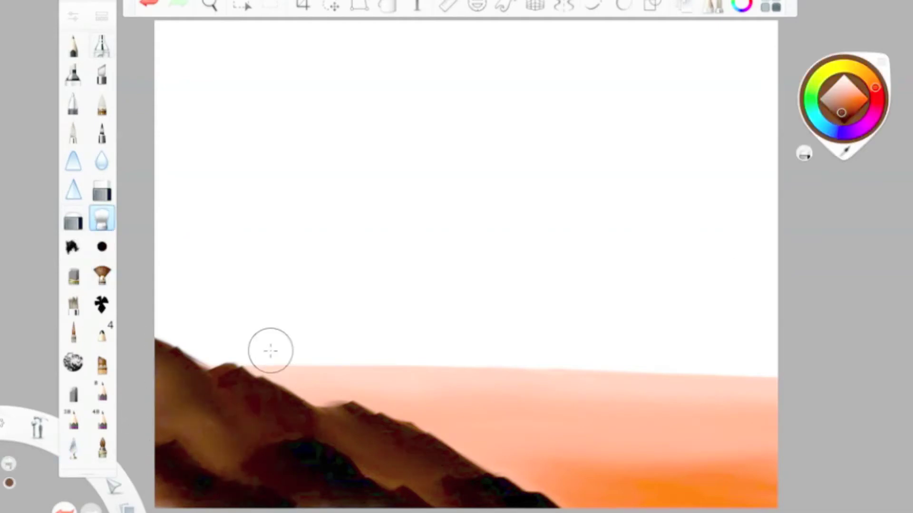
Paint brown highlight bands between the black shadows at the hill's foot with the palette knife and blend them smooth
{"action": "double_click", "coordinate": [71, 449]}
{"action": "left_click", "coordinate": [264, 204]}
{"action": "left_click", "coordinate": [228, 24]}
{"action": "mouse_move", "coordinate": [378, 469]}
{"action": "left_mouse_down"}
{"action": "mouse_move", "coordinate": [418, 481]}
{"action": "mouse_move", "coordinate": [450, 507]}
{"action": "left_mouse_up"}
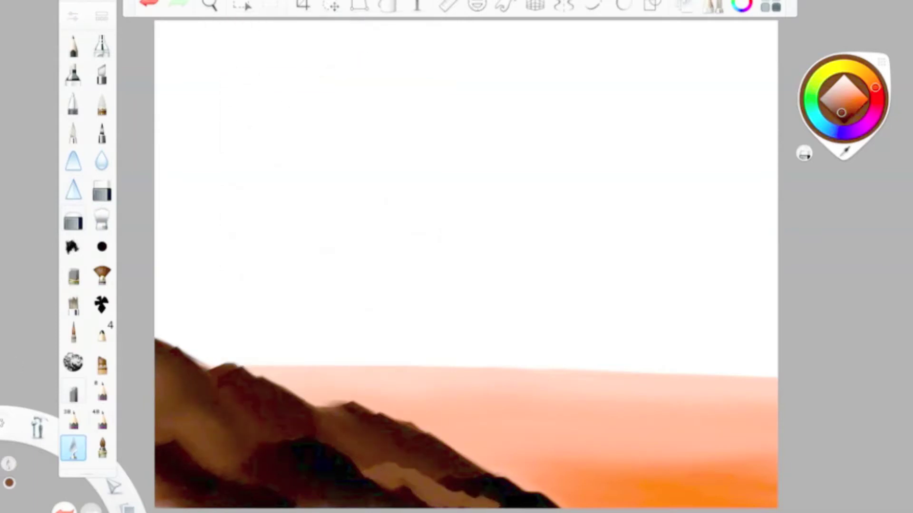
{"action": "left_click", "coordinate": [102, 219]}
{"action": "left_click", "coordinate": [73, 449]}
{"action": "left_click_drag", "start_coordinate": [233, 472], "coordinate": [371, 506]}
{"action": "left_click", "coordinate": [102, 218]}
{"action": "mouse_move", "coordinate": [352, 449]}
{"action": "left_mouse_down"}
{"action": "mouse_move", "coordinate": [297, 473]}
{"action": "mouse_move", "coordinate": [222, 460]}
{"action": "left_mouse_up"}
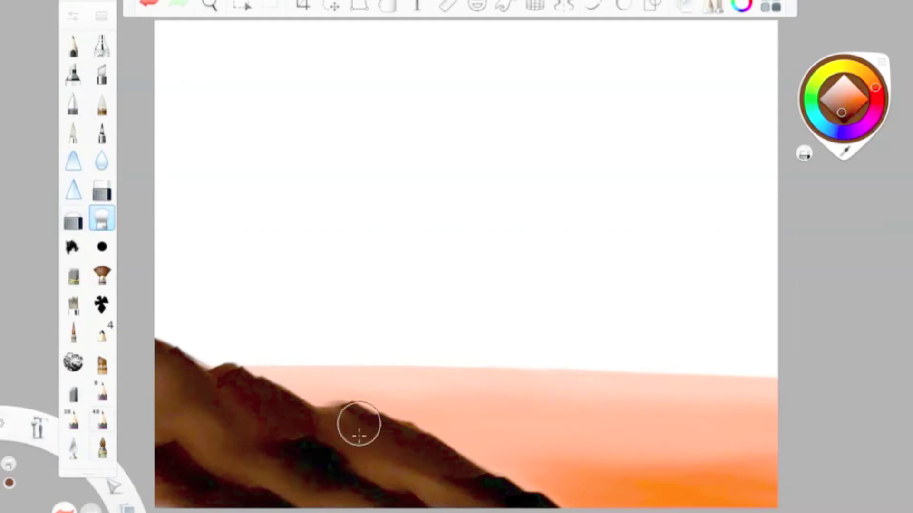
Paint a muted grey-blue sky over the upper canvas, leaving a white band above the horizon
{"action": "left_click", "coordinate": [81, 277]}
{"action": "left_click_drag", "start_coordinate": [810, 107], "coordinate": [821, 124]}
{"action": "left_click", "coordinate": [844, 82]}
{"action": "left_click_drag", "start_coordinate": [843, 82], "coordinate": [830, 100]}
{"action": "left_click", "coordinate": [73, 17]}
{"action": "left_click", "coordinate": [73, 17]}
{"action": "mouse_move", "coordinate": [773, 52]}
{"action": "left_mouse_down"}
{"action": "mouse_move", "coordinate": [495, 42]}
{"action": "mouse_move", "coordinate": [790, 57]}
{"action": "mouse_move", "coordinate": [164, 213]}
{"action": "left_mouse_up"}
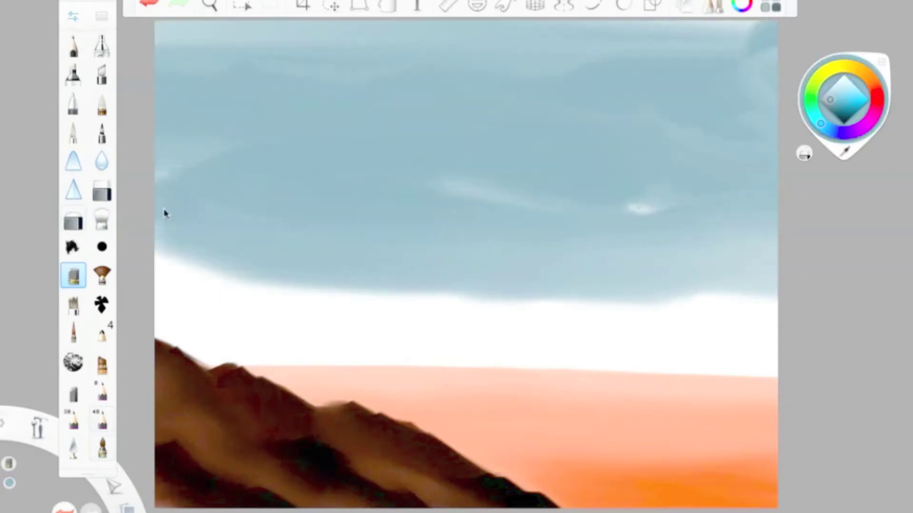
Set the Smudge Round Bristle Brush size to 62.9 and soften the sky's lower edge into the white band
{"action": "left_click", "coordinate": [101, 219]}
{"action": "left_click", "coordinate": [73, 16]}
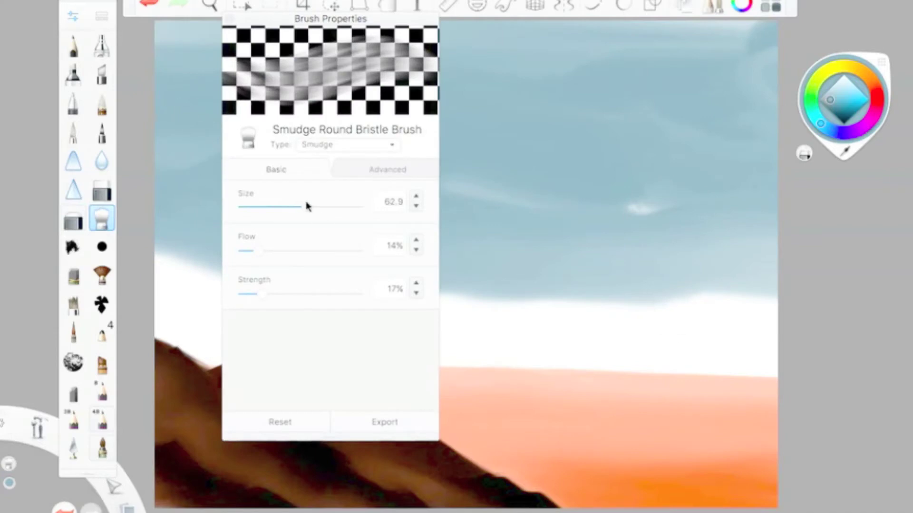
{"action": "left_click", "coordinate": [230, 19]}
{"action": "mouse_move", "coordinate": [687, 260]}
{"action": "left_mouse_down"}
{"action": "mouse_move", "coordinate": [687, 271]}
{"action": "mouse_move", "coordinate": [417, 241]}
{"action": "mouse_move", "coordinate": [204, 274]}
{"action": "left_mouse_up"}
{"action": "left_click_drag", "start_coordinate": [763, 304], "coordinate": [566, 304]}
{"action": "left_click_drag", "start_coordinate": [761, 285], "coordinate": [656, 286]}
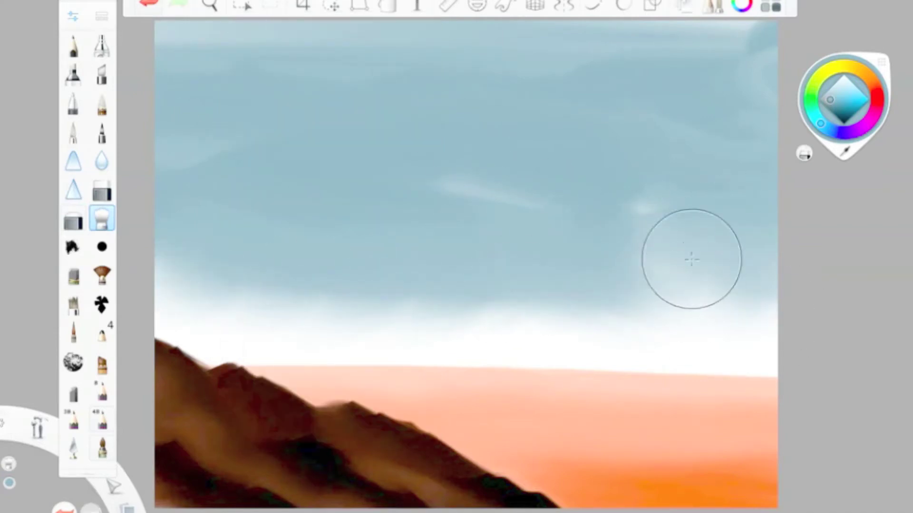
Smudge the blue closer to the horizon and smooth out the light streaks in the middle and upper sky
{"action": "mouse_move", "coordinate": [767, 309]}
{"action": "left_mouse_down"}
{"action": "mouse_move", "coordinate": [540, 312]}
{"action": "mouse_move", "coordinate": [312, 270]}
{"action": "mouse_move", "coordinate": [516, 310]}
{"action": "left_mouse_up"}
{"action": "left_click_drag", "start_coordinate": [589, 330], "coordinate": [760, 328]}
{"action": "mouse_move", "coordinate": [620, 353]}
{"action": "left_mouse_down"}
{"action": "mouse_move", "coordinate": [489, 327]}
{"action": "mouse_move", "coordinate": [171, 308]}
{"action": "left_mouse_up"}
{"action": "left_click_drag", "start_coordinate": [232, 272], "coordinate": [167, 299]}
{"action": "left_click_drag", "start_coordinate": [766, 29], "coordinate": [164, 30]}
{"action": "left_click_drag", "start_coordinate": [514, 212], "coordinate": [612, 227]}
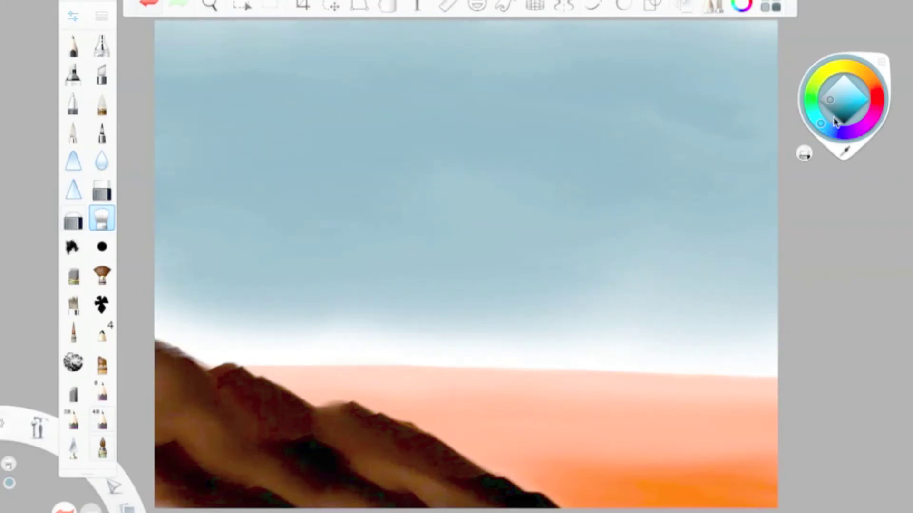
Paint a darker grey-blue band across the upper sky and blend its lower edge downward
{"action": "left_click", "coordinate": [74, 333]}
{"action": "left_click", "coordinate": [73, 275]}
{"action": "mouse_move", "coordinate": [600, 56]}
{"action": "left_mouse_down"}
{"action": "mouse_move", "coordinate": [448, 36]}
{"action": "mouse_move", "coordinate": [707, 57]}
{"action": "mouse_move", "coordinate": [181, 81]}
{"action": "mouse_move", "coordinate": [503, 93]}
{"action": "left_mouse_up"}
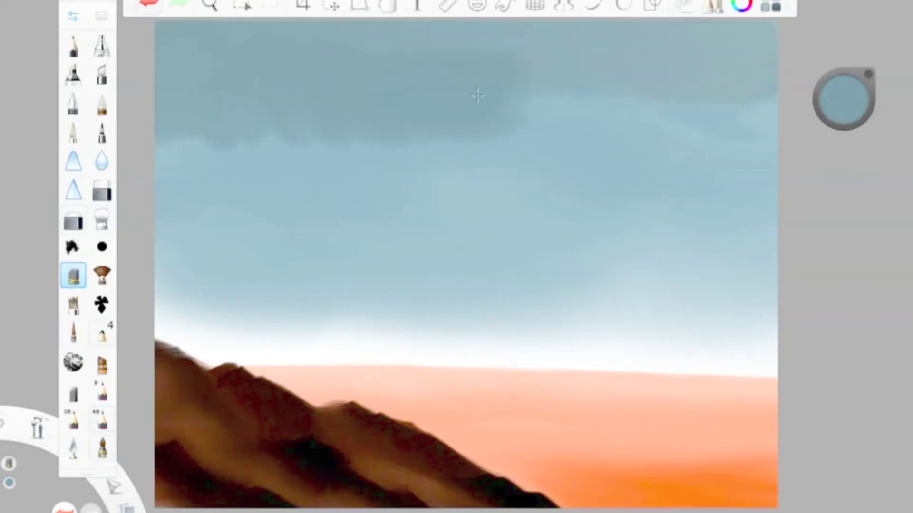
{"action": "left_click", "coordinate": [102, 219]}
{"action": "left_click_drag", "start_coordinate": [452, 129], "coordinate": [769, 111]}
Paint a dark teal cloud band along the sky's upper edge
{"action": "left_click_drag", "start_coordinate": [859, 118], "coordinate": [846, 155]}
{"action": "left_click", "coordinate": [74, 276]}
{"action": "left_click", "coordinate": [73, 17]}
{"action": "mouse_move", "coordinate": [162, 47]}
{"action": "left_mouse_down"}
{"action": "mouse_move", "coordinate": [250, 24]}
{"action": "mouse_move", "coordinate": [398, 35]}
{"action": "mouse_move", "coordinate": [764, 35]}
{"action": "mouse_move", "coordinate": [729, 47]}
{"action": "mouse_move", "coordinate": [252, 45]}
{"action": "left_mouse_up"}
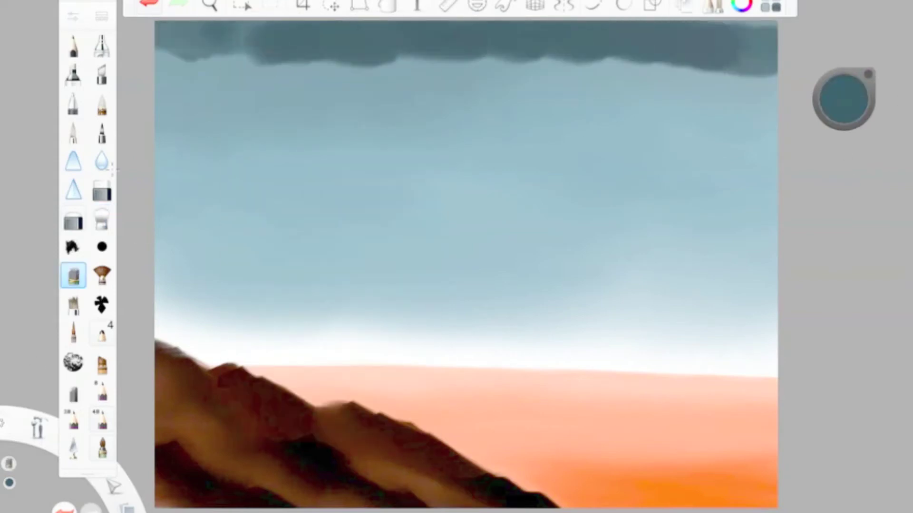
Smudge the dark teal band into the blue sky for a soft gradient
{"action": "double_click", "coordinate": [102, 219]}
{"action": "left_click", "coordinate": [229, 20]}
{"action": "left_click_drag", "start_coordinate": [171, 46], "coordinate": [709, 62]}
{"action": "left_click_drag", "start_coordinate": [595, 84], "coordinate": [742, 69]}
{"action": "left_click_drag", "start_coordinate": [782, 103], "coordinate": [309, 69]}
Start an olive-green mountain peak above the horizon at the canvas's right edge with the palette knife
{"action": "left_click", "coordinate": [73, 449]}
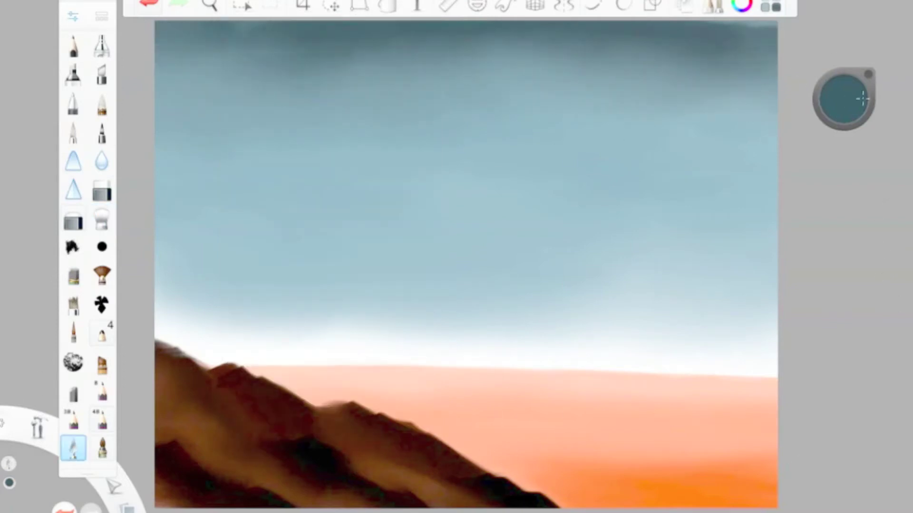
{"action": "left_click", "coordinate": [859, 102]}
{"action": "left_click", "coordinate": [855, 59]}
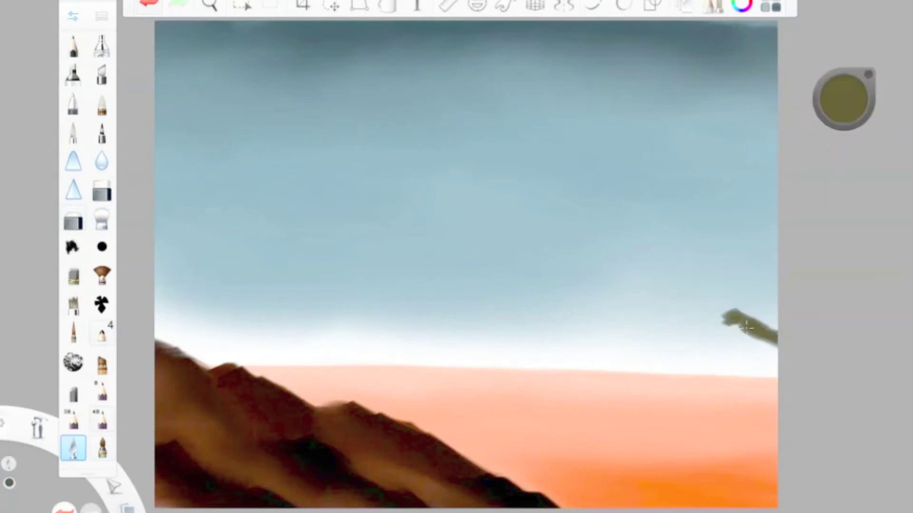
Set the Old Pallette Knife's rotation to 187° and extend the olive mountain range leftward along the horizon
{"action": "left_click", "coordinate": [73, 16]}
{"action": "left_click", "coordinate": [377, 177]}
{"action": "scroll", "coordinate": [290, 290], "scroll_direction": "down", "scroll_amount": 7}
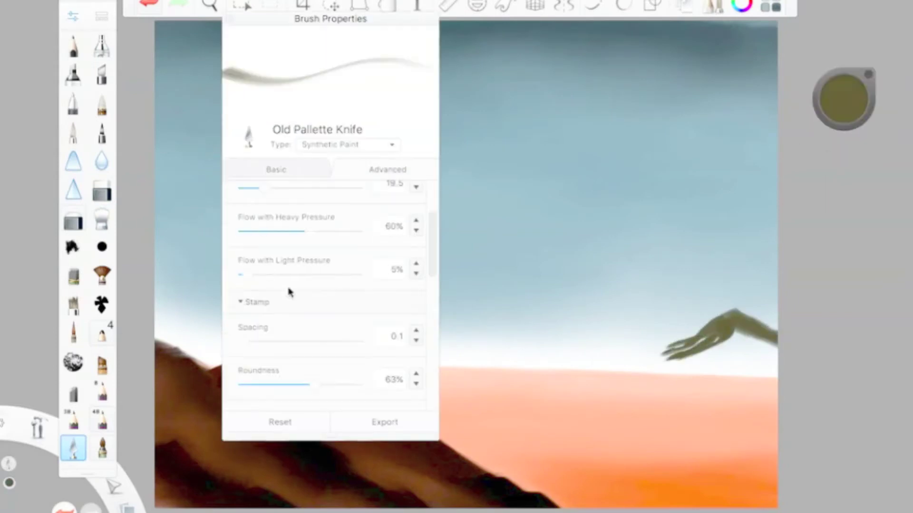
{"action": "left_click_drag", "start_coordinate": [317, 256], "coordinate": [302, 255]}
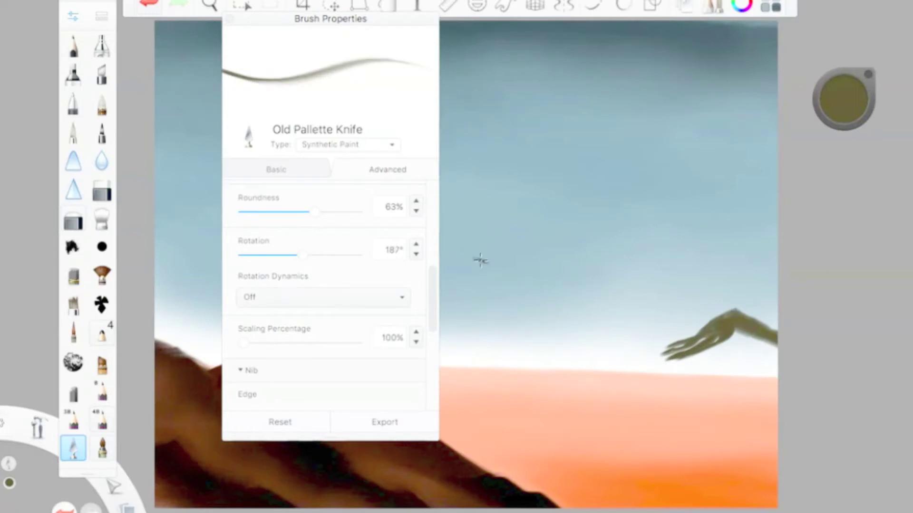
{"action": "left_click", "coordinate": [229, 19]}
{"action": "left_click_drag", "start_coordinate": [716, 325], "coordinate": [661, 353]}
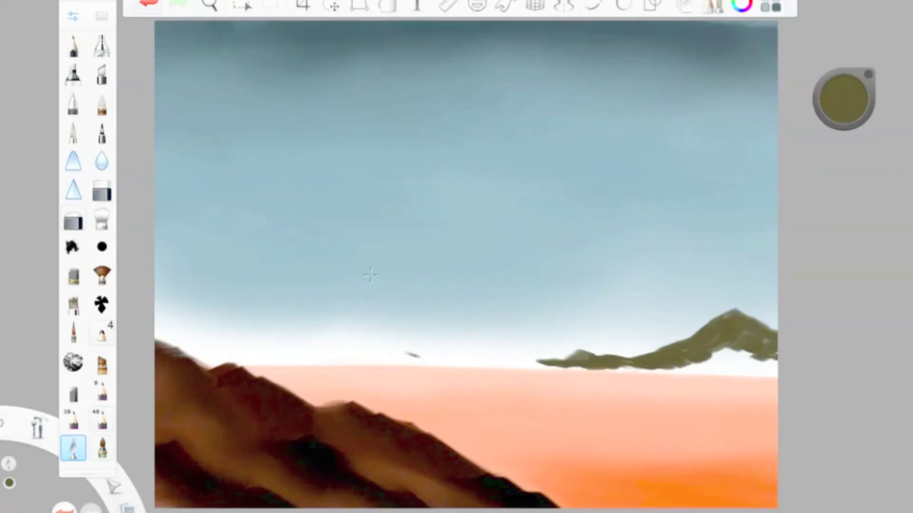
Smudge the lower edge of the olive mountains down into the sand with the Smudge Round Bristle Brush
{"action": "double_click", "coordinate": [101, 218]}
{"action": "left_click", "coordinate": [276, 169]}
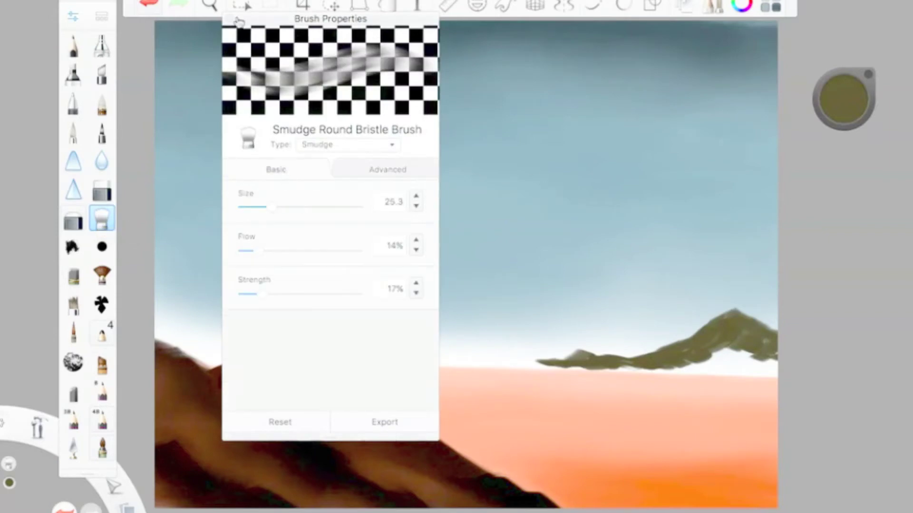
{"action": "left_click", "coordinate": [229, 19]}
{"action": "left_click_drag", "start_coordinate": [721, 337], "coordinate": [642, 382]}
{"action": "mouse_move", "coordinate": [704, 357]}
{"action": "left_mouse_down"}
{"action": "mouse_move", "coordinate": [742, 367]}
{"action": "mouse_move", "coordinate": [635, 386]}
{"action": "mouse_move", "coordinate": [557, 370]}
{"action": "mouse_move", "coordinate": [721, 363]}
{"action": "mouse_move", "coordinate": [735, 350]}
{"action": "mouse_move", "coordinate": [754, 401]}
{"action": "mouse_move", "coordinate": [484, 386]}
{"action": "left_mouse_up"}
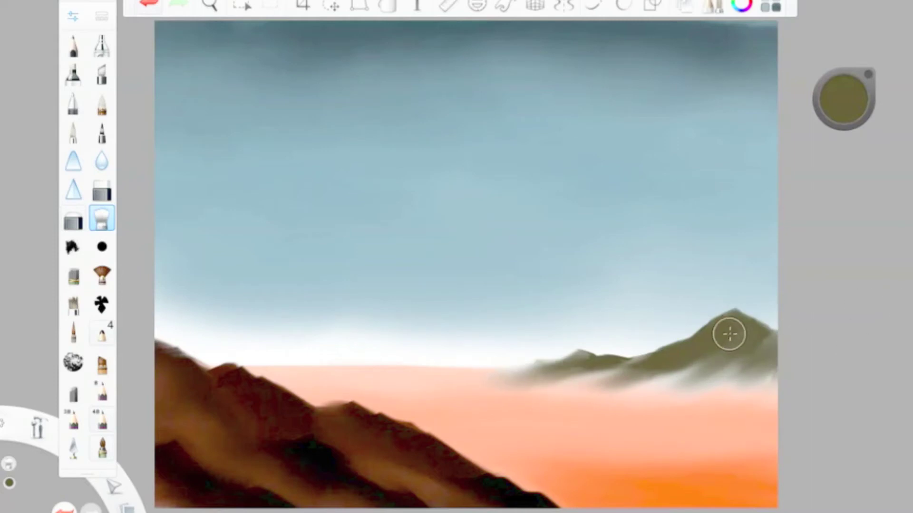
{"action": "left_click_drag", "start_coordinate": [732, 335], "coordinate": [663, 387]}
{"action": "mouse_move", "coordinate": [426, 383]}
{"action": "left_mouse_down"}
{"action": "mouse_move", "coordinate": [714, 385]}
{"action": "mouse_move", "coordinate": [593, 382]}
{"action": "left_mouse_up"}
Sample the peach sand colour, paint it along the base of the olive mountains, and blend the edge
{"action": "mouse_move", "coordinate": [850, 111]}
{"action": "left_click", "coordinate": [847, 157]}
{"action": "left_click", "coordinate": [608, 414]}
{"action": "left_click", "coordinate": [73, 333]}
{"action": "mouse_move", "coordinate": [651, 388]}
{"action": "left_mouse_down"}
{"action": "mouse_move", "coordinate": [496, 389]}
{"action": "mouse_move", "coordinate": [516, 389]}
{"action": "left_mouse_up"}
{"action": "left_click", "coordinate": [102, 219]}
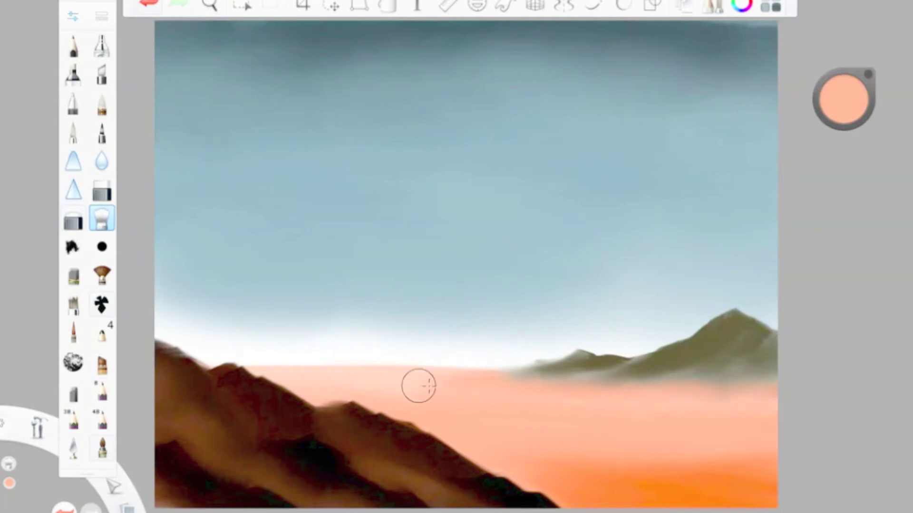
Paint dark olive shading along the mountain ridges with the palette knife and smudge it down the main peak
{"action": "left_click", "coordinate": [73, 447]}
{"action": "left_click", "coordinate": [723, 320], "text": "alt"}
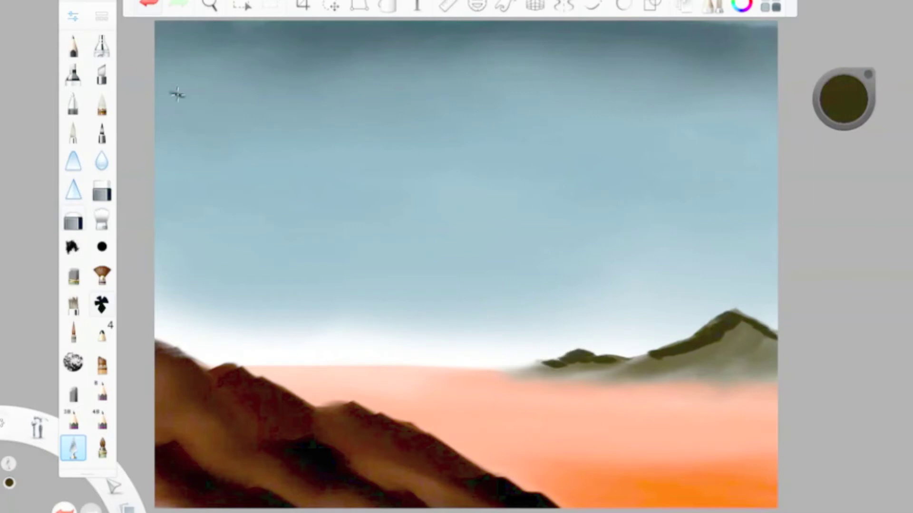
{"action": "left_click", "coordinate": [101, 220]}
{"action": "mouse_move", "coordinate": [758, 324]}
{"action": "left_mouse_down"}
{"action": "mouse_move", "coordinate": [742, 341]}
{"action": "mouse_move", "coordinate": [653, 355]}
{"action": "left_mouse_up"}
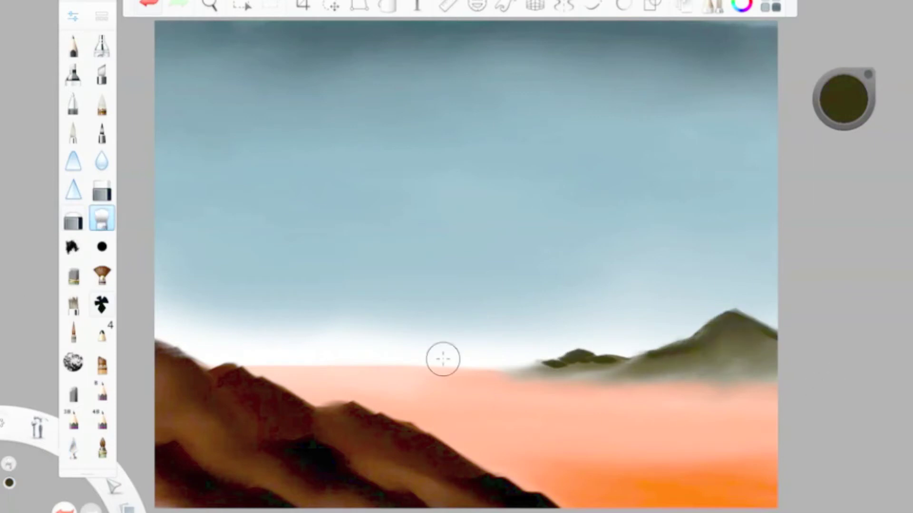
Reduce the smudge brush's size, undo the peak's smudging, and blend the dark olive shading down the slopes again
{"action": "left_click", "coordinate": [74, 16]}
{"action": "left_click_drag", "start_coordinate": [267, 206], "coordinate": [259, 205]}
{"action": "left_click", "coordinate": [228, 21]}
{"action": "left_click", "coordinate": [153, 4]}
{"action": "left_click", "coordinate": [154, 5]}
{"action": "left_click", "coordinate": [153, 4]}
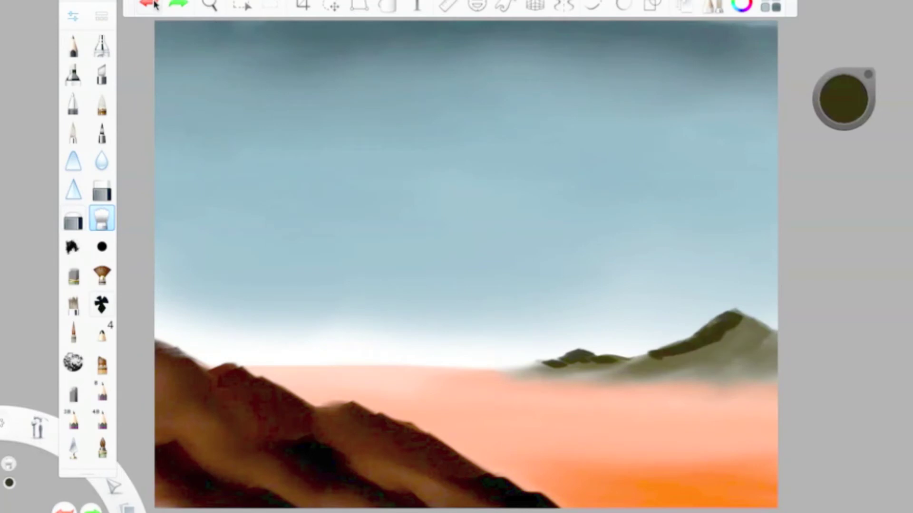
{"action": "mouse_move", "coordinate": [718, 344]}
{"action": "left_mouse_down"}
{"action": "mouse_move", "coordinate": [682, 357]}
{"action": "mouse_move", "coordinate": [699, 356]}
{"action": "mouse_move", "coordinate": [532, 376]}
{"action": "left_mouse_up"}
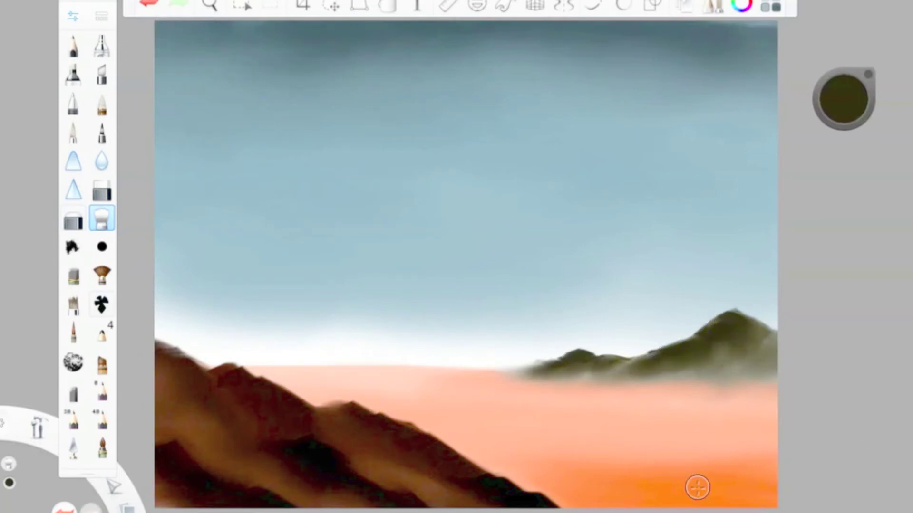
Choose the Fan Brush with a burnt orange colour and set its size to 39.5 and stamp spacing to 0.6
{"action": "left_click", "coordinate": [101, 275]}
{"action": "left_click", "coordinate": [844, 98]}
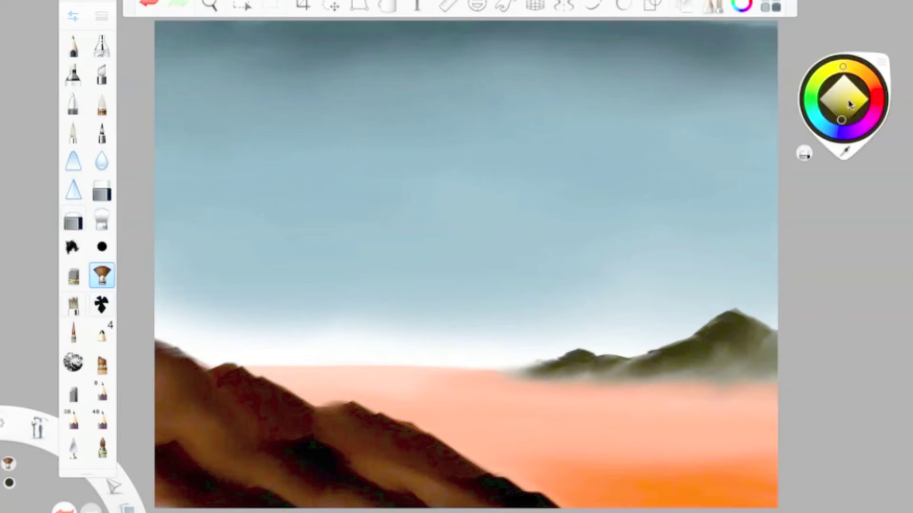
{"action": "left_click", "coordinate": [354, 170]}
{"action": "left_click", "coordinate": [306, 170]}
{"action": "left_click", "coordinate": [289, 207]}
{"action": "left_click", "coordinate": [320, 251]}
{"action": "left_click", "coordinate": [354, 170]}
{"action": "scroll", "coordinate": [337, 294], "scroll_direction": "down", "scroll_amount": 8}
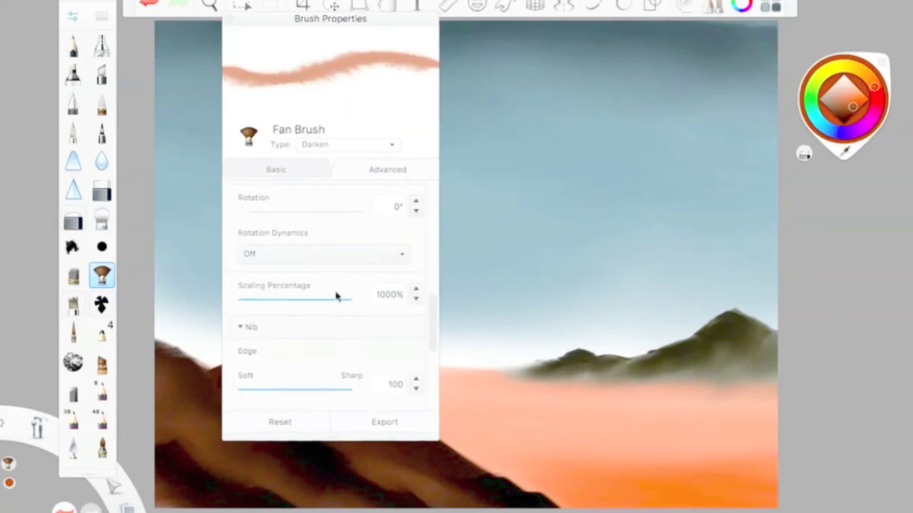
{"action": "scroll", "coordinate": [304, 310], "scroll_direction": "up", "scroll_amount": 4}
{"action": "mouse_move", "coordinate": [244, 255]}
{"action": "left_mouse_down"}
{"action": "mouse_move", "coordinate": [236, 256]}
{"action": "mouse_move", "coordinate": [249, 256]}
{"action": "left_mouse_up"}
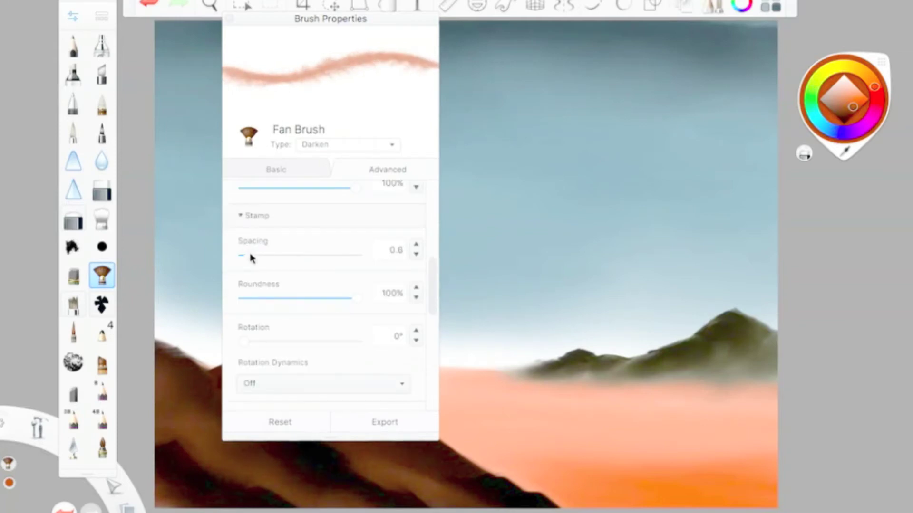
{"action": "left_click", "coordinate": [230, 19]}
Paint streaks of burnt orange and lighter orange across the desert sand from the horizon down toward the foreground
{"action": "mouse_move", "coordinate": [665, 392]}
{"action": "left_mouse_down"}
{"action": "mouse_move", "coordinate": [766, 390]}
{"action": "mouse_move", "coordinate": [418, 376]}
{"action": "left_mouse_up"}
{"action": "mouse_move", "coordinate": [572, 397]}
{"action": "left_mouse_down"}
{"action": "mouse_move", "coordinate": [728, 399]}
{"action": "mouse_move", "coordinate": [753, 410]}
{"action": "mouse_move", "coordinate": [535, 396]}
{"action": "mouse_move", "coordinate": [576, 403]}
{"action": "mouse_move", "coordinate": [343, 372]}
{"action": "mouse_move", "coordinate": [490, 392]}
{"action": "left_mouse_up"}
{"action": "left_click_drag", "start_coordinate": [853, 109], "coordinate": [849, 96]}
{"action": "mouse_move", "coordinate": [276, 370]}
{"action": "left_mouse_down"}
{"action": "mouse_move", "coordinate": [409, 394]}
{"action": "mouse_move", "coordinate": [617, 400]}
{"action": "left_mouse_up"}
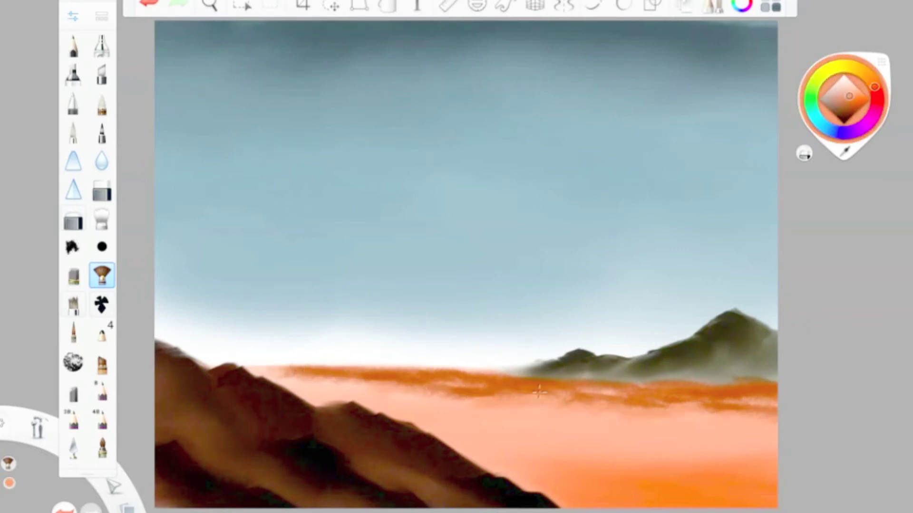
{"action": "mouse_move", "coordinate": [402, 393]}
{"action": "left_mouse_down"}
{"action": "mouse_move", "coordinate": [317, 380]}
{"action": "mouse_move", "coordinate": [225, 344]}
{"action": "mouse_move", "coordinate": [281, 386]}
{"action": "mouse_move", "coordinate": [256, 371]}
{"action": "left_mouse_up"}
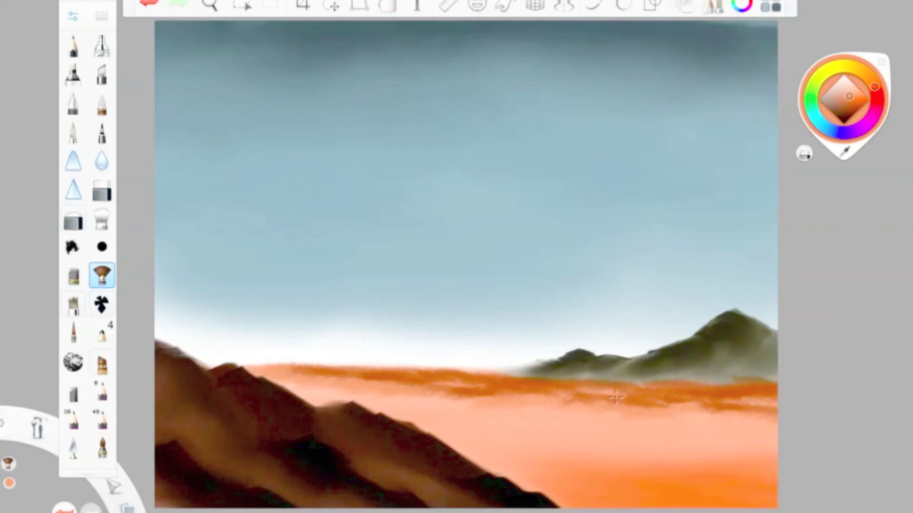
{"action": "mouse_move", "coordinate": [356, 383]}
{"action": "left_mouse_down"}
{"action": "mouse_move", "coordinate": [775, 414]}
{"action": "mouse_move", "coordinate": [320, 390]}
{"action": "mouse_move", "coordinate": [454, 423]}
{"action": "mouse_move", "coordinate": [680, 422]}
{"action": "mouse_move", "coordinate": [319, 377]}
{"action": "left_mouse_up"}
{"action": "left_click_drag", "start_coordinate": [681, 425], "coordinate": [426, 435]}
{"action": "mouse_move", "coordinate": [775, 421]}
{"action": "left_mouse_down"}
{"action": "mouse_move", "coordinate": [447, 459]}
{"action": "mouse_move", "coordinate": [543, 476]}
{"action": "mouse_move", "coordinate": [670, 435]}
{"action": "mouse_move", "coordinate": [523, 450]}
{"action": "left_mouse_up"}
Paint two small near-black rock mounds on the sand right of the brown hill and smudge their bases
{"action": "left_click", "coordinate": [73, 448]}
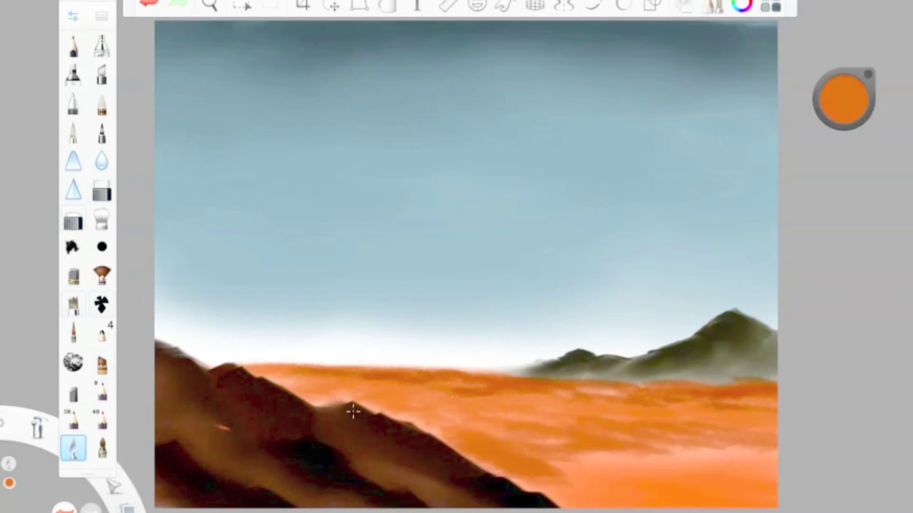
{"action": "left_click", "coordinate": [850, 111]}
{"action": "left_click", "coordinate": [844, 124]}
{"action": "mouse_move", "coordinate": [704, 446]}
{"action": "left_mouse_down"}
{"action": "mouse_move", "coordinate": [720, 452]}
{"action": "mouse_move", "coordinate": [684, 456]}
{"action": "mouse_move", "coordinate": [734, 462]}
{"action": "mouse_move", "coordinate": [668, 454]}
{"action": "mouse_move", "coordinate": [684, 464]}
{"action": "left_mouse_up"}
{"action": "mouse_move", "coordinate": [581, 461]}
{"action": "left_mouse_down"}
{"action": "mouse_move", "coordinate": [557, 464]}
{"action": "mouse_move", "coordinate": [594, 459]}
{"action": "mouse_move", "coordinate": [552, 478]}
{"action": "mouse_move", "coordinate": [611, 475]}
{"action": "mouse_move", "coordinate": [528, 471]}
{"action": "left_mouse_up"}
{"action": "left_click", "coordinate": [101, 219]}
{"action": "mouse_move", "coordinate": [727, 463]}
{"action": "left_mouse_down"}
{"action": "mouse_move", "coordinate": [637, 454]}
{"action": "mouse_move", "coordinate": [722, 470]}
{"action": "left_mouse_up"}
Pick a light peach colour for the Fan Brush and set its opacity to 100%
{"action": "left_click", "coordinate": [856, 100]}
{"action": "left_click", "coordinate": [102, 276]}
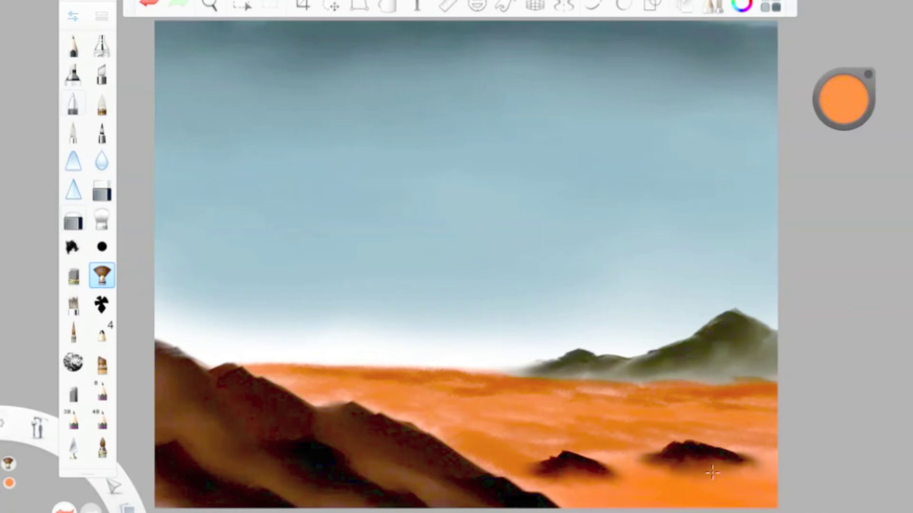
{"action": "left_click_drag", "start_coordinate": [858, 86], "coordinate": [838, 34]}
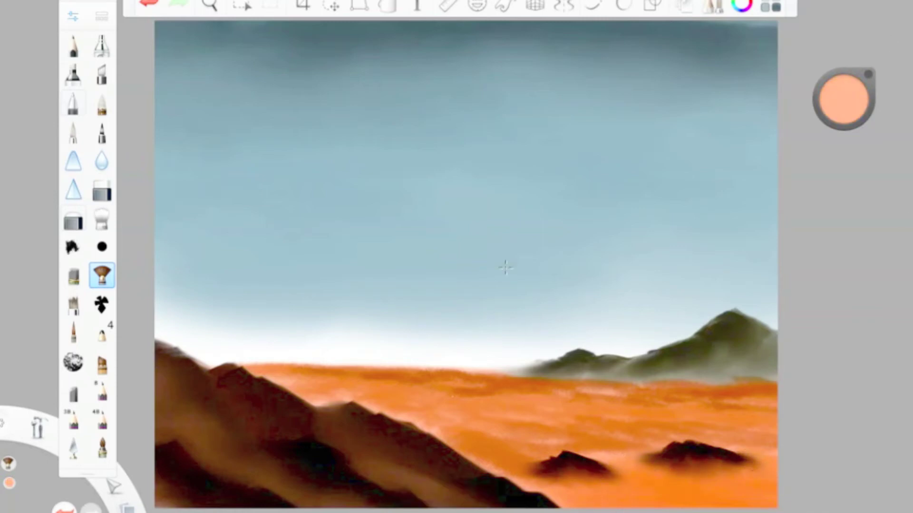
{"action": "left_click", "coordinate": [73, 16]}
{"action": "left_click", "coordinate": [275, 170]}
{"action": "left_click_drag", "start_coordinate": [316, 251], "coordinate": [375, 263]}
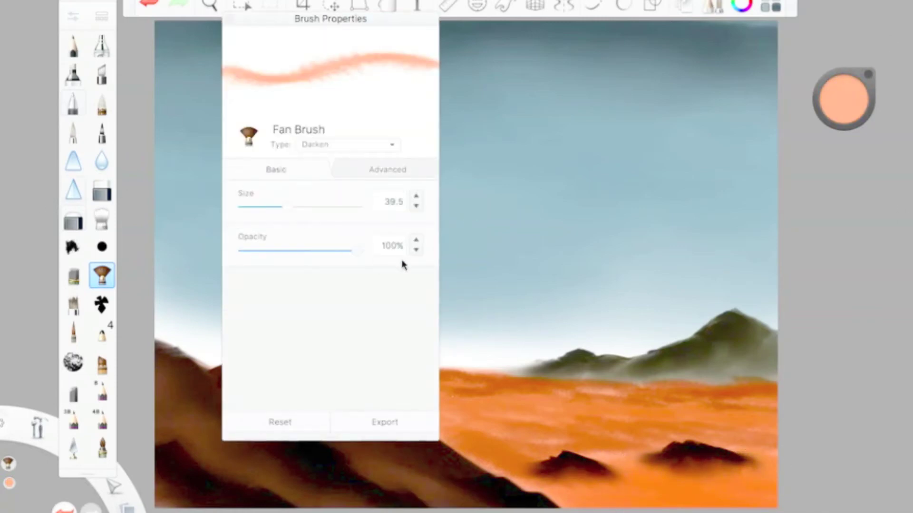
{"action": "left_click", "coordinate": [228, 20]}
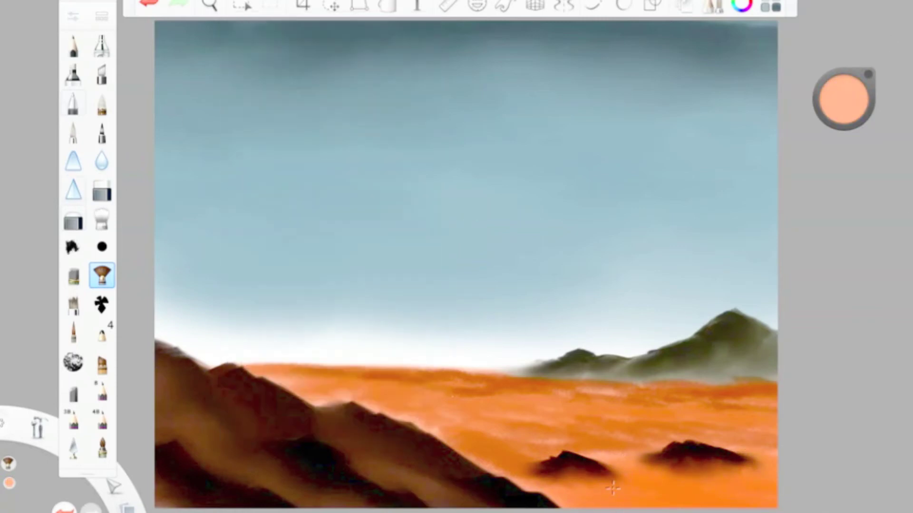
Change the Fan Brush type to Natural Blend and reduce its dilution to almost zero
{"action": "left_click", "coordinate": [73, 17]}
{"action": "left_click", "coordinate": [319, 145]}
{"action": "left_click", "coordinate": [322, 135]}
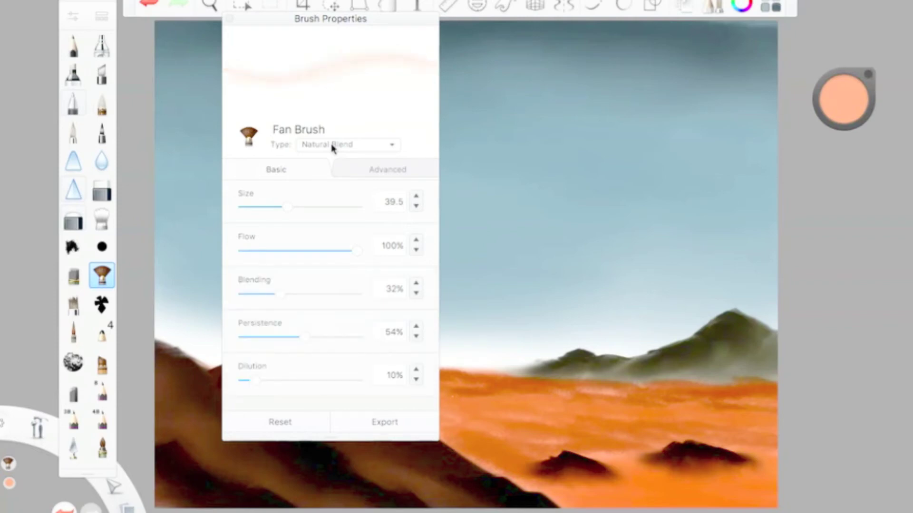
{"action": "left_click_drag", "start_coordinate": [248, 383], "coordinate": [238, 384]}
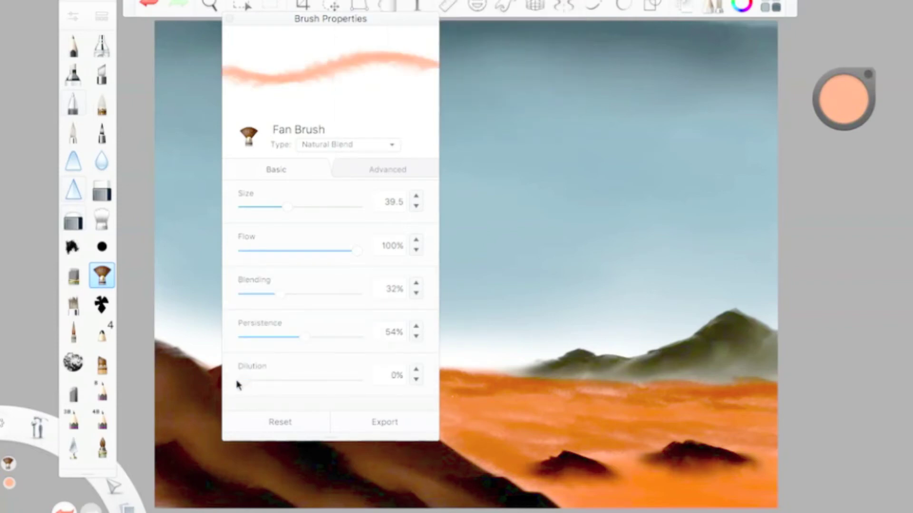
{"action": "left_click", "coordinate": [417, 371]}
{"action": "left_click", "coordinate": [229, 19]}
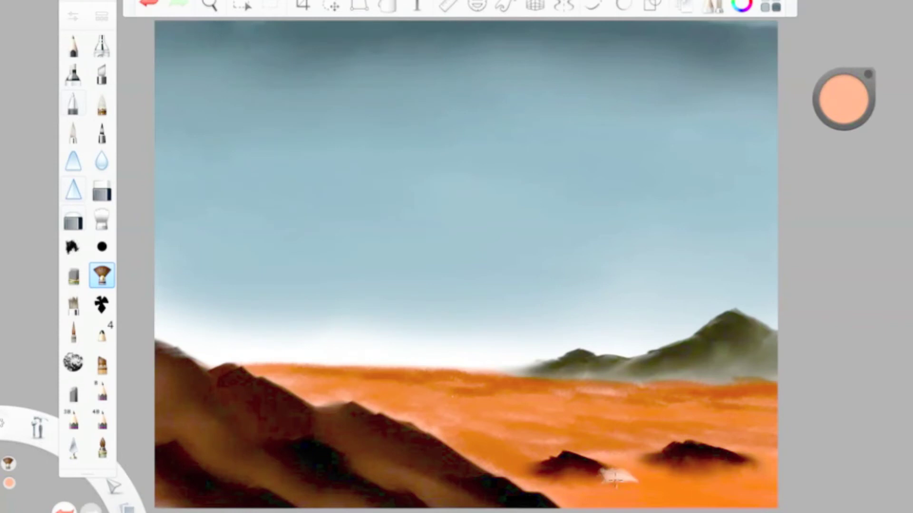
Lower the Fan Brush's dilution further and paint orange and pale orange sand around and below the two rock mounds
{"action": "left_click_drag", "start_coordinate": [844, 99], "coordinate": [843, 143]}
{"action": "left_click_drag", "start_coordinate": [545, 483], "coordinate": [635, 478]}
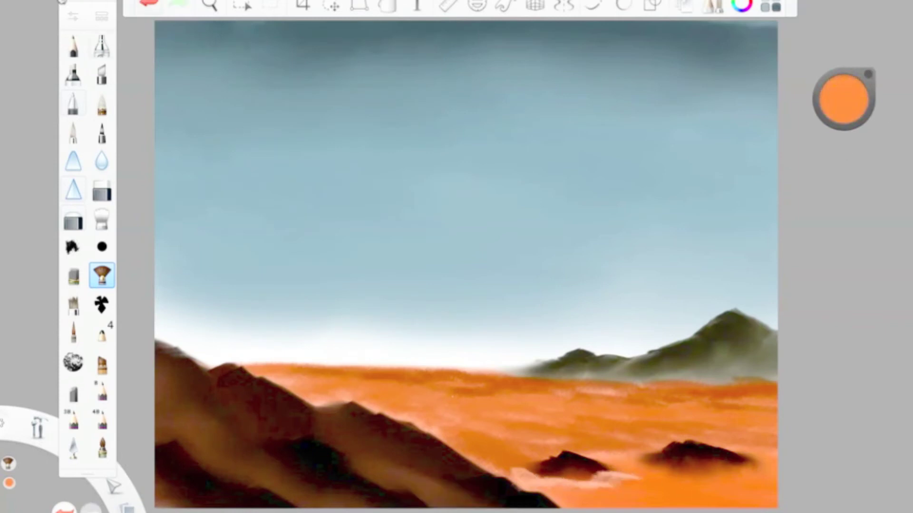
{"action": "left_click", "coordinate": [72, 17]}
{"action": "left_click", "coordinate": [417, 380]}
{"action": "left_click", "coordinate": [229, 19]}
{"action": "mouse_move", "coordinate": [504, 476]}
{"action": "left_mouse_down"}
{"action": "mouse_move", "coordinate": [699, 476]}
{"action": "mouse_move", "coordinate": [681, 484]}
{"action": "left_mouse_up"}
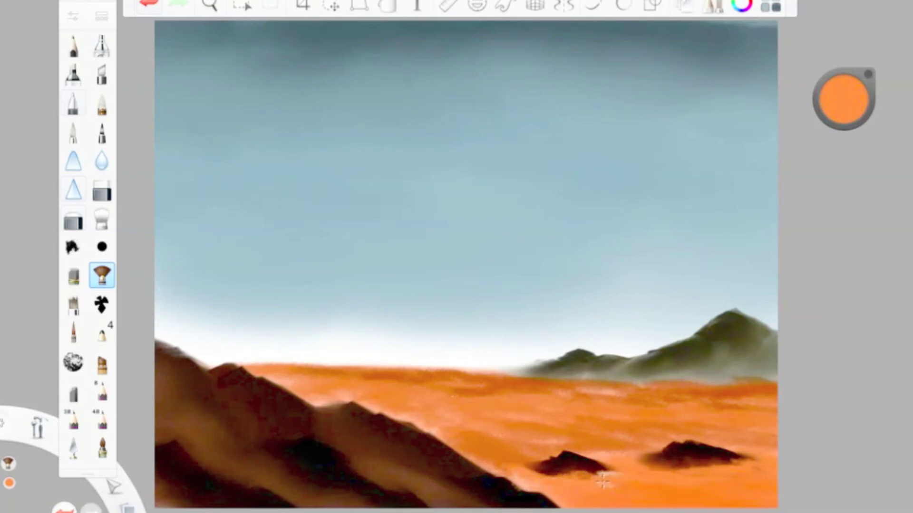
{"action": "left_click_drag", "start_coordinate": [835, 88], "coordinate": [839, 80]}
{"action": "mouse_move", "coordinate": [708, 491]}
{"action": "left_mouse_down"}
{"action": "mouse_move", "coordinate": [761, 484]}
{"action": "mouse_move", "coordinate": [563, 498]}
{"action": "left_mouse_up"}
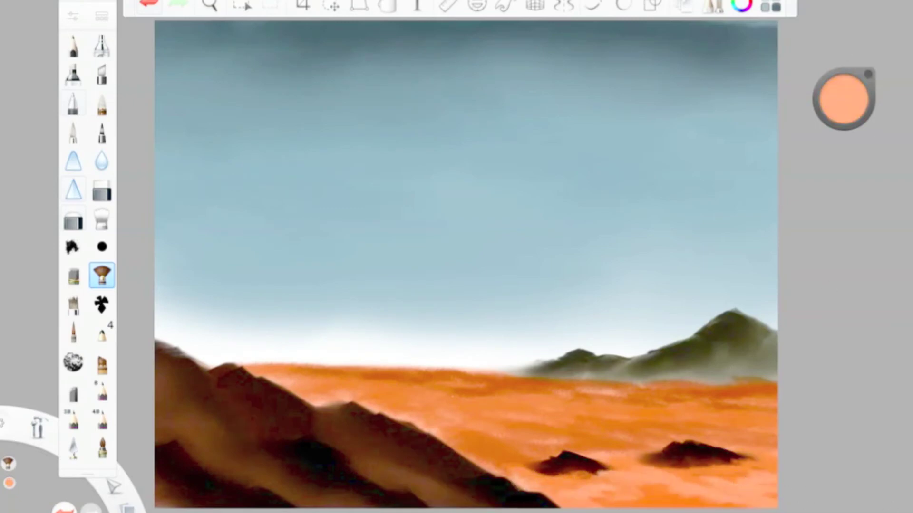
Start a thin brown tree trunk beside the left rock mound with the Angled Synthetic Brush, and pick a darker brown
{"action": "left_click", "coordinate": [101, 363]}
{"action": "left_click", "coordinate": [102, 363]}
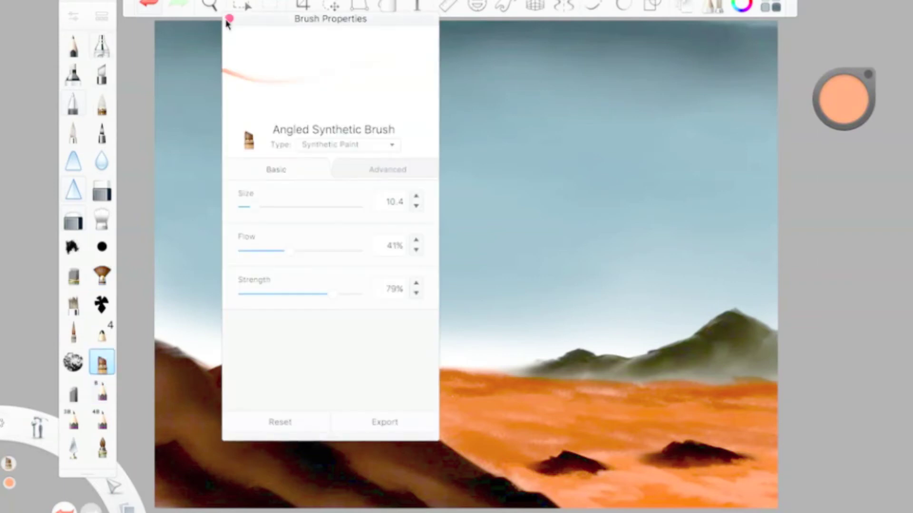
{"action": "left_click", "coordinate": [228, 19]}
{"action": "left_click", "coordinate": [844, 101]}
{"action": "left_click", "coordinate": [847, 114]}
{"action": "left_click_drag", "start_coordinate": [535, 478], "coordinate": [526, 428]}
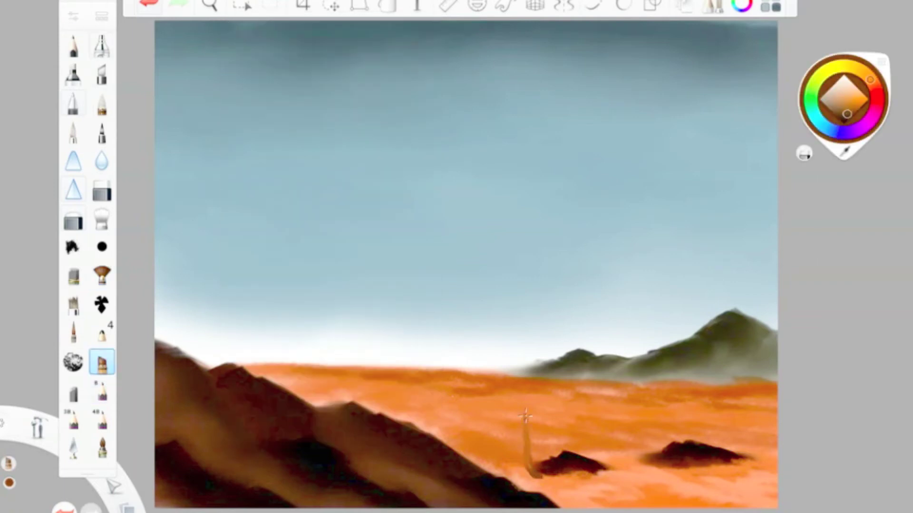
{"action": "left_click_drag", "start_coordinate": [531, 471], "coordinate": [521, 391]}
{"action": "left_click_drag", "start_coordinate": [529, 424], "coordinate": [519, 370]}
{"action": "key", "text": "ctrl+z"}
{"action": "left_click", "coordinate": [846, 122]}
Try to paint the trunk as one tall, leaning stroke reaching up into the sky
{"action": "mouse_move", "coordinate": [535, 478]}
{"action": "left_mouse_down"}
{"action": "mouse_move", "coordinate": [526, 474]}
{"action": "mouse_move", "coordinate": [520, 376]}
{"action": "mouse_move", "coordinate": [510, 339]}
{"action": "mouse_move", "coordinate": [518, 414]}
{"action": "mouse_move", "coordinate": [490, 270]}
{"action": "left_mouse_up"}
{"action": "key", "text": "ctrl+z"}
{"action": "left_click", "coordinate": [154, 4]}
{"action": "left_click_drag", "start_coordinate": [520, 451], "coordinate": [497, 292]}
{"action": "left_click", "coordinate": [153, 4]}
Reduce the Angled Synthetic Brush's size, raise its flow, paint the trunk forking into two thin branches, and pick orange
{"action": "left_click", "coordinate": [72, 16]}
{"action": "left_click_drag", "start_coordinate": [253, 206], "coordinate": [247, 206]}
{"action": "left_click_drag", "start_coordinate": [298, 253], "coordinate": [314, 251]}
{"action": "left_click", "coordinate": [445, 233]}
{"action": "left_click_drag", "start_coordinate": [519, 429], "coordinate": [478, 351]}
{"action": "key", "text": "ctrl+z"}
{"action": "left_click_drag", "start_coordinate": [520, 386], "coordinate": [481, 338]}
{"action": "left_click_drag", "start_coordinate": [527, 401], "coordinate": [472, 315]}
{"action": "left_click", "coordinate": [874, 87]}
{"action": "left_click", "coordinate": [867, 99]}
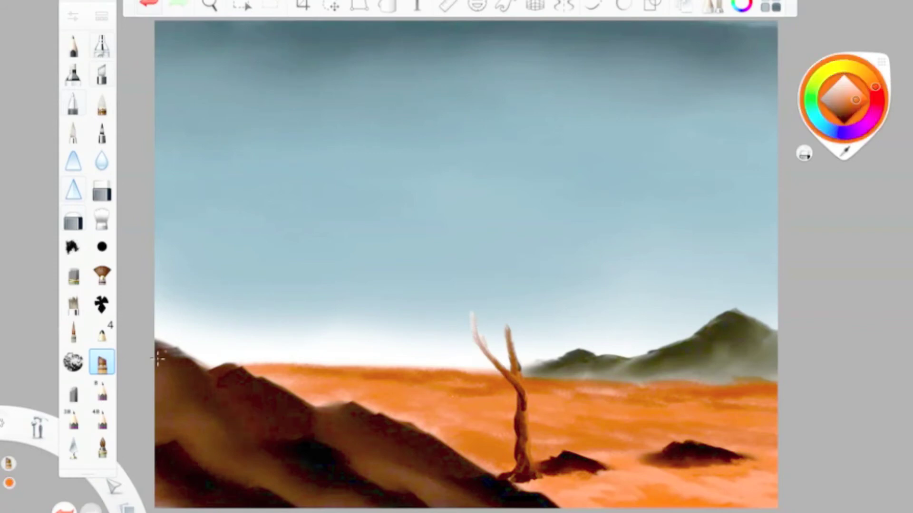
Try painting black foliage clumps on both branch tips with the Fan Brush
{"action": "left_click", "coordinate": [102, 276]}
{"action": "left_click", "coordinate": [151, 6]}
{"action": "mouse_move", "coordinate": [844, 107]}
{"action": "left_click", "coordinate": [844, 124]}
{"action": "mouse_move", "coordinate": [457, 315]}
{"action": "left_mouse_down"}
{"action": "mouse_move", "coordinate": [468, 339]}
{"action": "mouse_move", "coordinate": [510, 324]}
{"action": "left_mouse_up"}
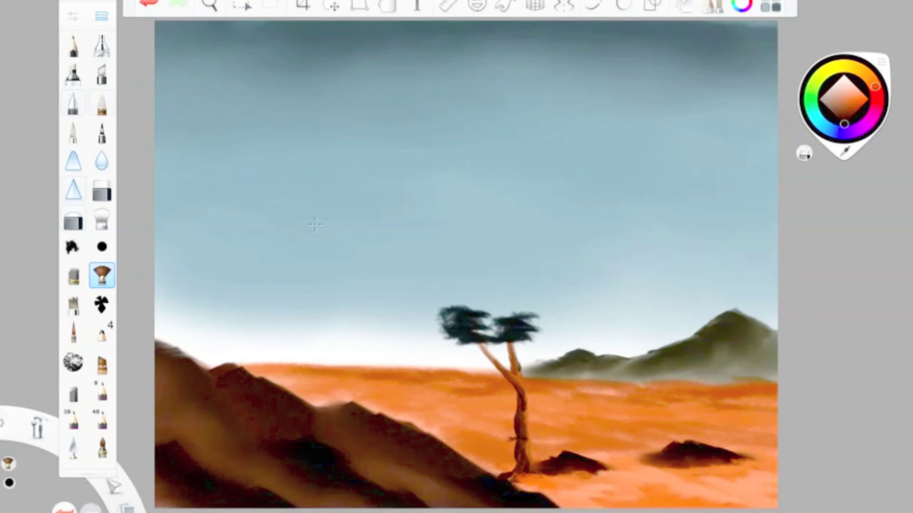
{"action": "left_click", "coordinate": [150, 6]}
{"action": "left_click", "coordinate": [101, 18]}
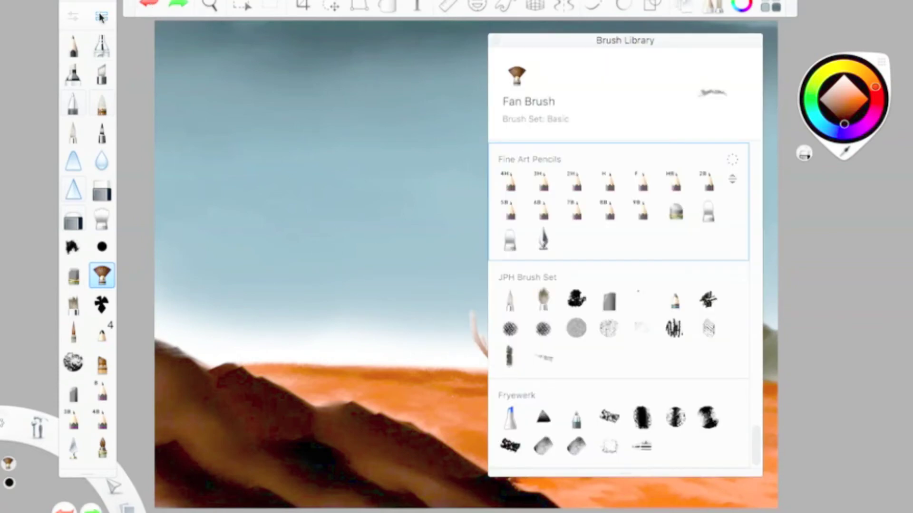
{"action": "left_click", "coordinate": [100, 17]}
{"action": "left_click", "coordinate": [147, 338]}
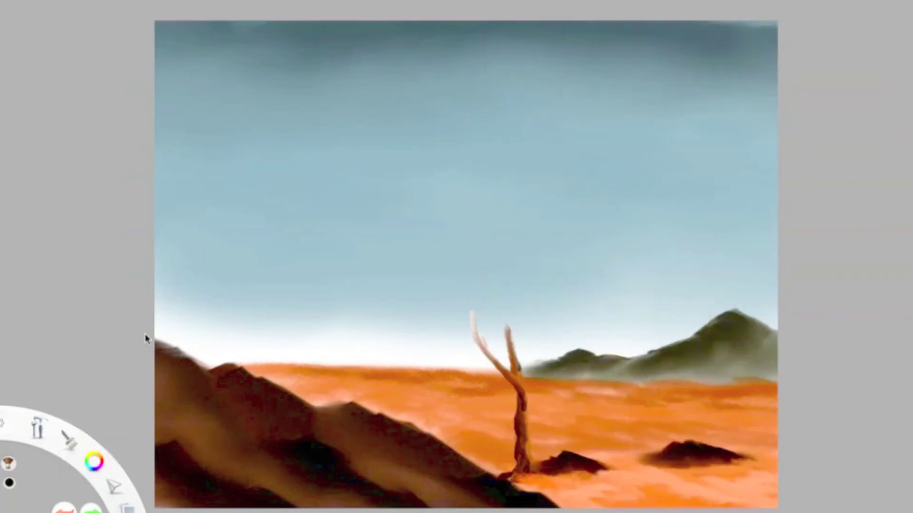
Set the Fan Brush's stamp spacing to 0.4 and rotation to 30°, and try a dark foliage clump on the left branch
{"action": "left_click", "coordinate": [72, 19]}
{"action": "left_click", "coordinate": [358, 170]}
{"action": "mouse_move", "coordinate": [352, 298]}
{"action": "left_mouse_down"}
{"action": "mouse_move", "coordinate": [244, 299]}
{"action": "mouse_move", "coordinate": [359, 299]}
{"action": "left_mouse_up"}
{"action": "left_click", "coordinate": [468, 308]}
{"action": "left_click", "coordinate": [150, 6]}
{"action": "mouse_move", "coordinate": [248, 254]}
{"action": "left_mouse_down"}
{"action": "mouse_move", "coordinate": [265, 255]}
{"action": "mouse_move", "coordinate": [240, 256]}
{"action": "left_mouse_up"}
{"action": "mouse_move", "coordinate": [244, 341]}
{"action": "left_mouse_down"}
{"action": "mouse_move", "coordinate": [261, 341]}
{"action": "mouse_move", "coordinate": [254, 342]}
{"action": "left_mouse_up"}
{"action": "left_click_drag", "start_coordinate": [474, 318], "coordinate": [486, 335]}
{"action": "left_click_drag", "start_coordinate": [237, 261], "coordinate": [246, 255]}
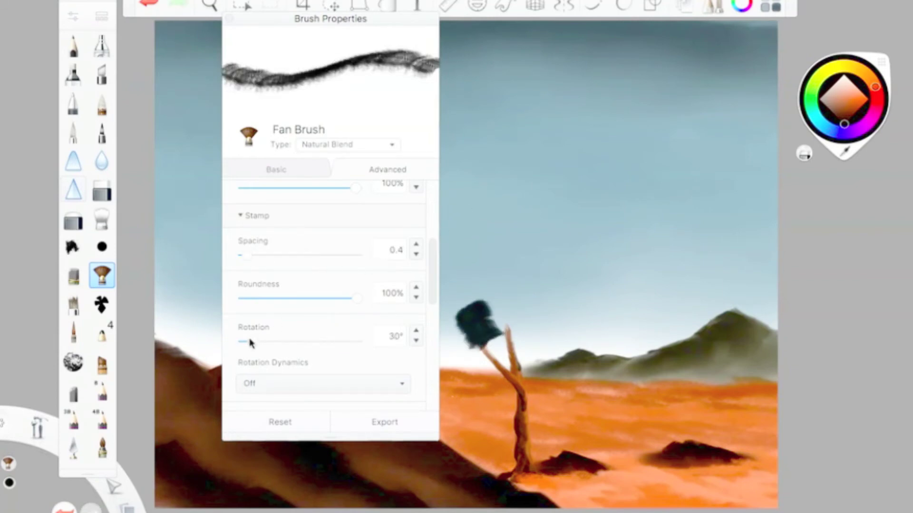
{"action": "left_click", "coordinate": [153, 5]}
Choose the Strong Gouache brush from the Paints 1 set and reduce its size
{"action": "left_click", "coordinate": [713, 7]}
{"action": "scroll", "coordinate": [642, 337], "scroll_direction": "up", "scroll_amount": 5}
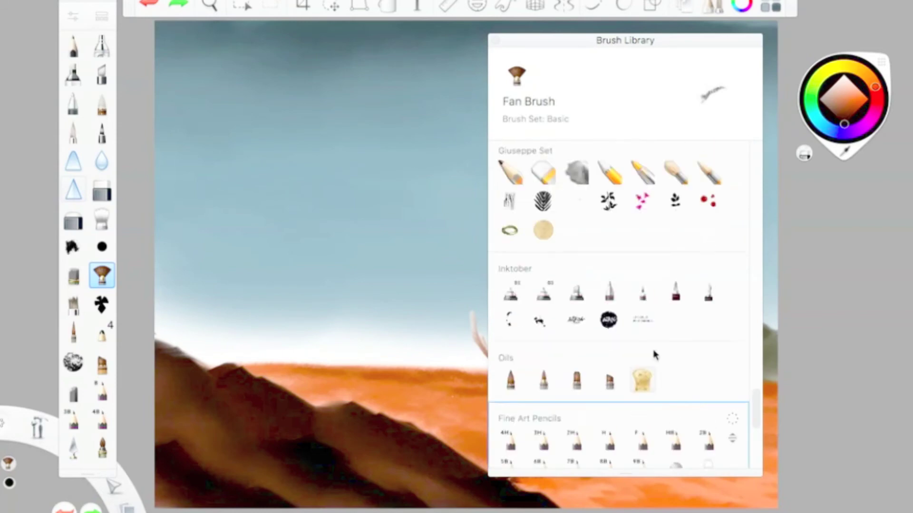
{"action": "scroll", "coordinate": [656, 356], "scroll_direction": "up", "scroll_amount": 10}
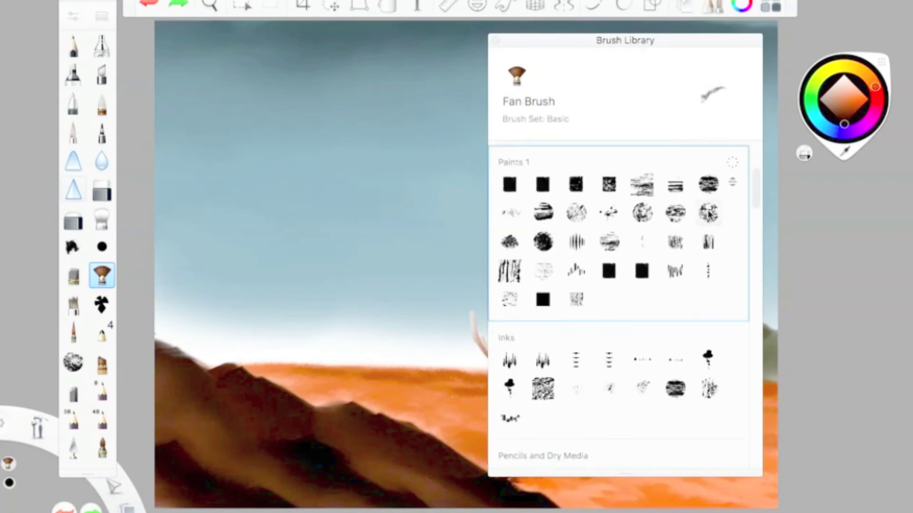
{"action": "left_click", "coordinate": [709, 214]}
{"action": "left_click", "coordinate": [73, 16]}
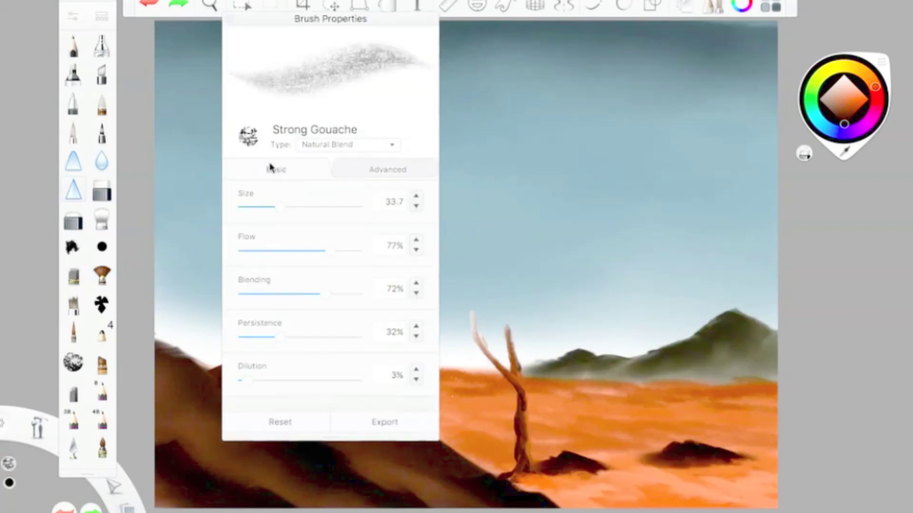
{"action": "left_click_drag", "start_coordinate": [280, 207], "coordinate": [272, 208]}
Try building up dark foliage around both branch tips with the Strong Gouache brush, varying the colour
{"action": "mouse_move", "coordinate": [468, 311]}
{"action": "left_mouse_down"}
{"action": "mouse_move", "coordinate": [463, 290]}
{"action": "mouse_move", "coordinate": [490, 309]}
{"action": "left_mouse_up"}
{"action": "left_click_drag", "start_coordinate": [509, 345], "coordinate": [511, 290]}
{"action": "left_click", "coordinate": [230, 19]}
{"action": "left_click", "coordinate": [811, 101]}
{"action": "left_click", "coordinate": [847, 119]}
{"action": "left_click_drag", "start_coordinate": [470, 328], "coordinate": [457, 287]}
{"action": "left_click_drag", "start_coordinate": [509, 328], "coordinate": [508, 290]}
{"action": "left_click_drag", "start_coordinate": [852, 89], "coordinate": [850, 205]}
{"action": "mouse_move", "coordinate": [523, 309]}
{"action": "left_mouse_down"}
{"action": "mouse_move", "coordinate": [509, 288]}
{"action": "mouse_move", "coordinate": [515, 340]}
{"action": "left_mouse_up"}
Undo the Strong Gouache foliage strokes on both branches
{"action": "left_click", "coordinate": [150, 2]}
{"action": "left_click", "coordinate": [149, 3]}
{"action": "left_click", "coordinate": [149, 2]}
{"action": "left_click", "coordinate": [149, 2]}
{"action": "left_click", "coordinate": [143, 4]}
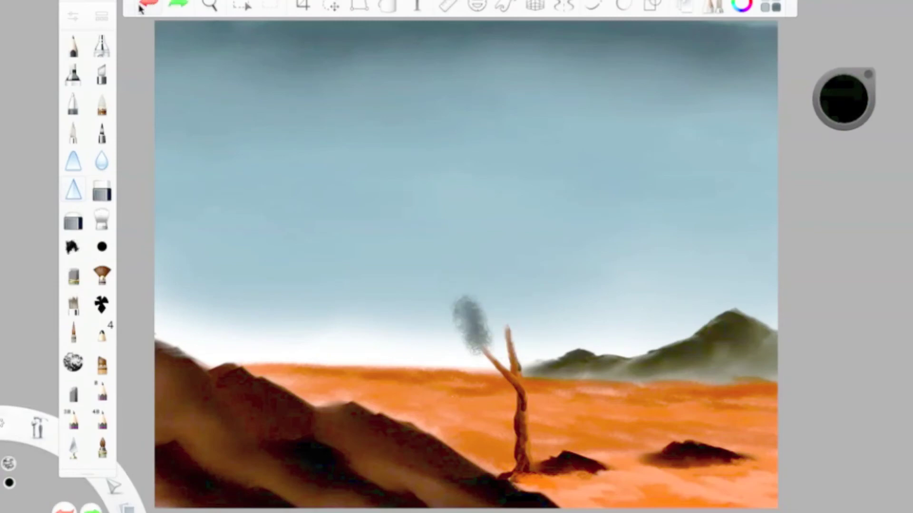
{"action": "left_click", "coordinate": [140, 3]}
Set the Strong Gouache brush's stamp spacing to 0.4
{"action": "left_click", "coordinate": [101, 16]}
{"action": "left_click", "coordinate": [101, 16]}
{"action": "left_click", "coordinate": [72, 16]}
{"action": "left_click", "coordinate": [388, 169]}
{"action": "left_click_drag", "start_coordinate": [241, 255], "coordinate": [244, 253]}
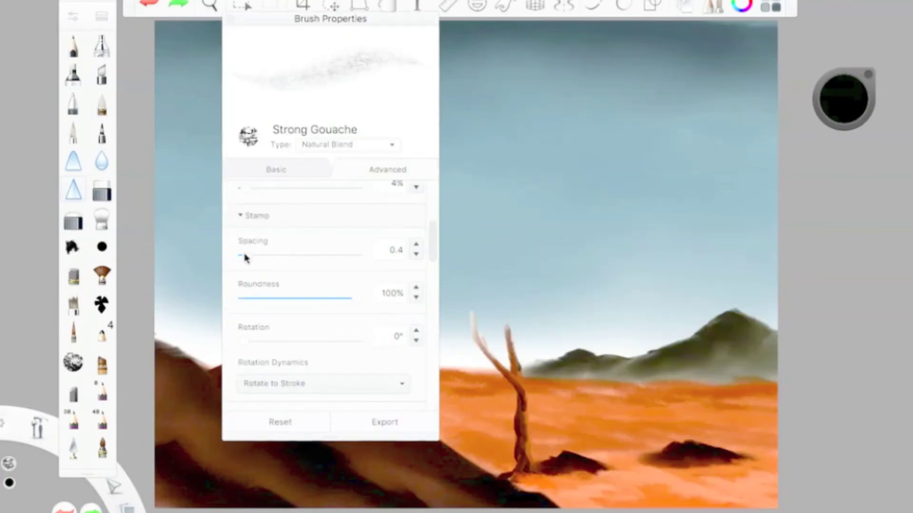
Increase the Strong Gouache brush's stamp rotation and paint dark, stippled foliage around both branch tips
{"action": "left_click_drag", "start_coordinate": [245, 342], "coordinate": [275, 339]}
{"action": "mouse_move", "coordinate": [474, 310]}
{"action": "left_mouse_down"}
{"action": "mouse_move", "coordinate": [474, 327]}
{"action": "mouse_move", "coordinate": [462, 309]}
{"action": "left_mouse_up"}
{"action": "left_click_drag", "start_coordinate": [509, 337], "coordinate": [518, 309]}
{"action": "left_click_drag", "start_coordinate": [472, 328], "coordinate": [464, 297]}
{"action": "left_click_drag", "start_coordinate": [513, 328], "coordinate": [525, 300]}
{"action": "left_click", "coordinate": [230, 19]}
{"action": "left_click_drag", "start_coordinate": [471, 338], "coordinate": [459, 304]}
Set the Strong Gouache brush's dilution to 1% and extend the dark foliage clumps upward and outward
{"action": "left_click", "coordinate": [73, 16]}
{"action": "left_click", "coordinate": [275, 170]}
{"action": "left_click_drag", "start_coordinate": [244, 380], "coordinate": [239, 377]}
{"action": "left_click", "coordinate": [414, 371]}
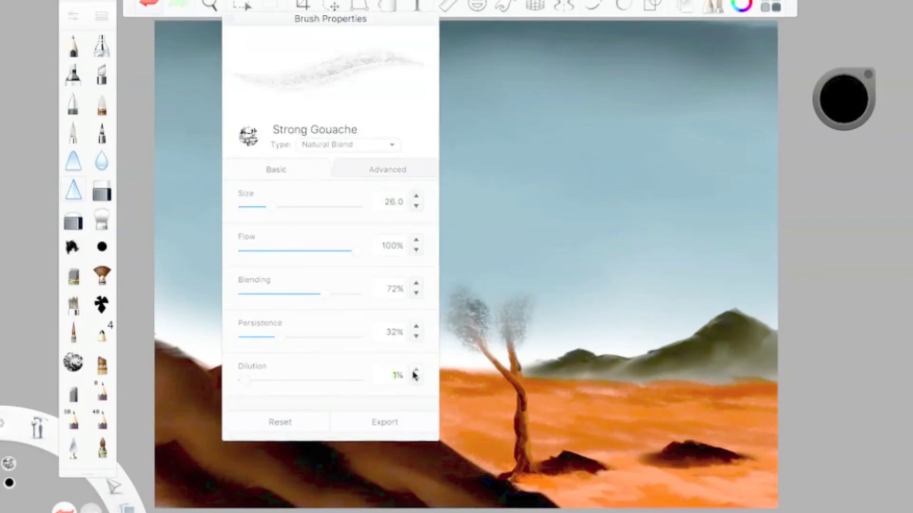
{"action": "left_click", "coordinate": [229, 18]}
{"action": "left_click_drag", "start_coordinate": [470, 332], "coordinate": [451, 290]}
{"action": "left_click_drag", "start_coordinate": [504, 328], "coordinate": [509, 290]}
Choose a medium green and dab highlights over both dark foliage clumps
{"action": "left_click", "coordinate": [855, 117]}
{"action": "left_click", "coordinate": [846, 138]}
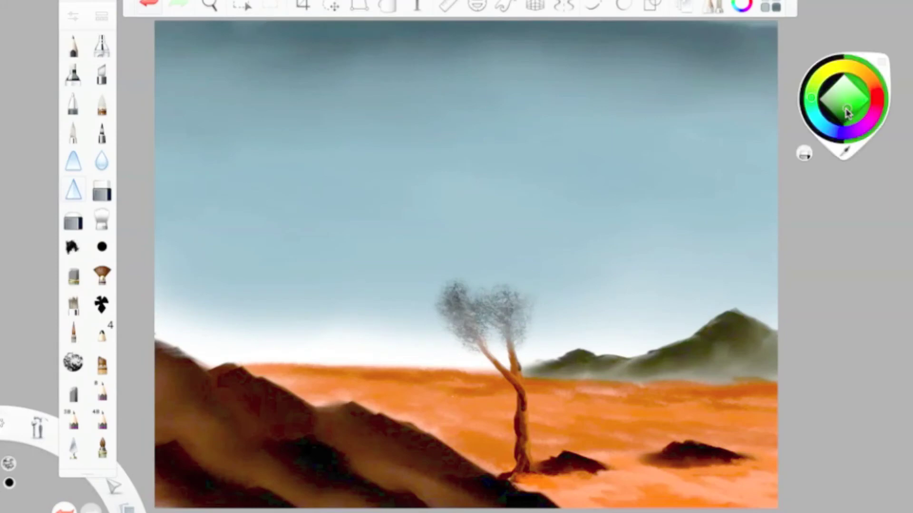
{"action": "left_click", "coordinate": [863, 102]}
{"action": "left_click_drag", "start_coordinate": [469, 328], "coordinate": [449, 288]}
{"action": "left_click_drag", "start_coordinate": [494, 335], "coordinate": [503, 309]}
{"action": "left_click_drag", "start_coordinate": [504, 314], "coordinate": [525, 331]}
Choose a near-black colour and add shading inside both green foliage clumps
{"action": "left_click_drag", "start_coordinate": [849, 101], "coordinate": [846, 138]}
{"action": "left_click_drag", "start_coordinate": [457, 291], "coordinate": [478, 333]}
{"action": "left_click_drag", "start_coordinate": [501, 291], "coordinate": [507, 343]}
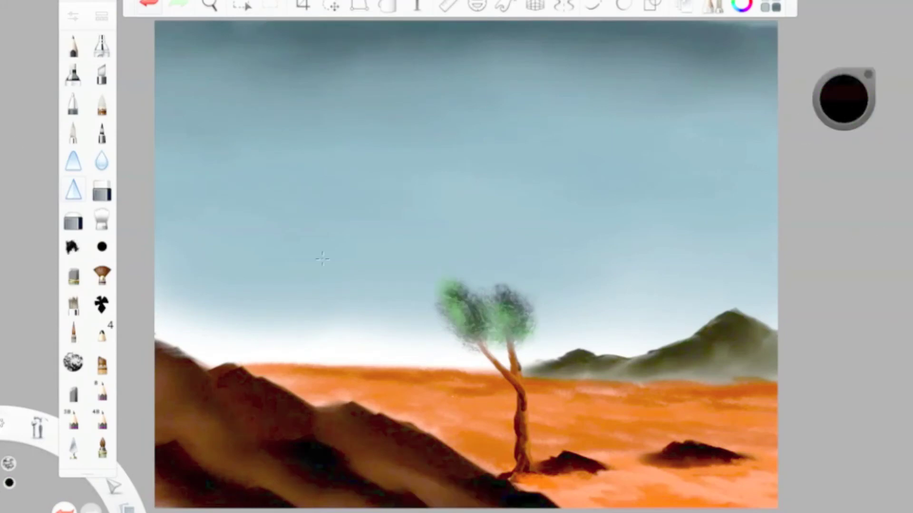
Paint a side branch off the trunk's left with the Angled Synthetic Brush, reduce the brush size, and undo the last branch stroke
{"action": "left_click", "coordinate": [102, 365]}
{"action": "left_click_drag", "start_coordinate": [516, 413], "coordinate": [476, 370]}
{"action": "double_click", "coordinate": [102, 363]}
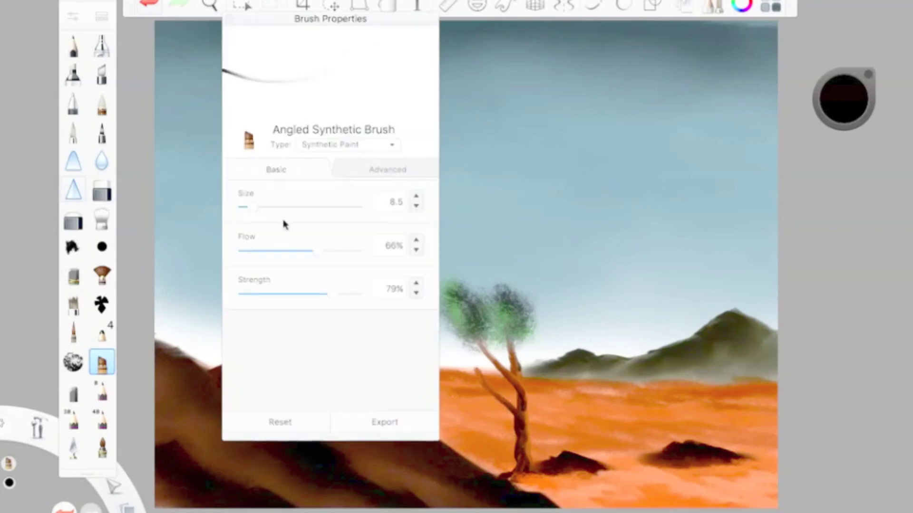
{"action": "left_click_drag", "start_coordinate": [252, 207], "coordinate": [244, 207]}
{"action": "left_click", "coordinate": [227, 17]}
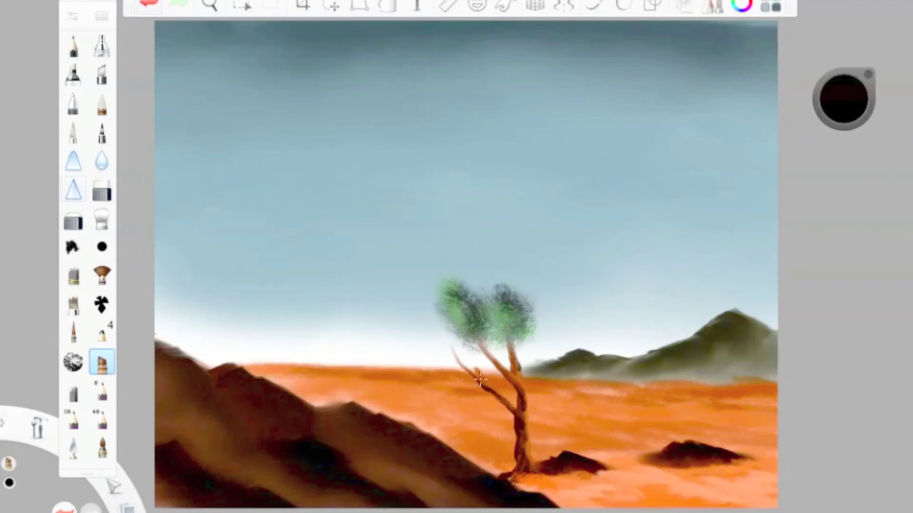
{"action": "left_click", "coordinate": [145, 5]}
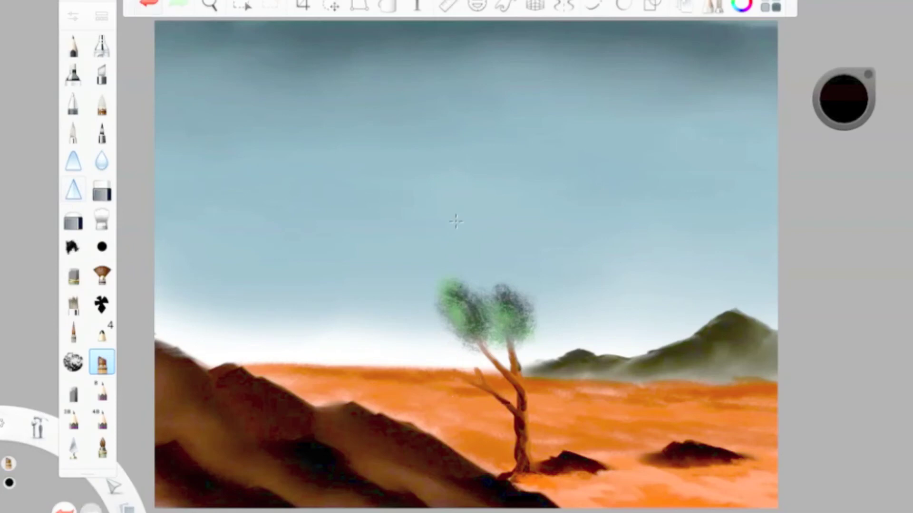
Choose the Middle Gouache brush from the Paints 1 set and set its stamp rotation to 50°
{"action": "left_click", "coordinate": [101, 16]}
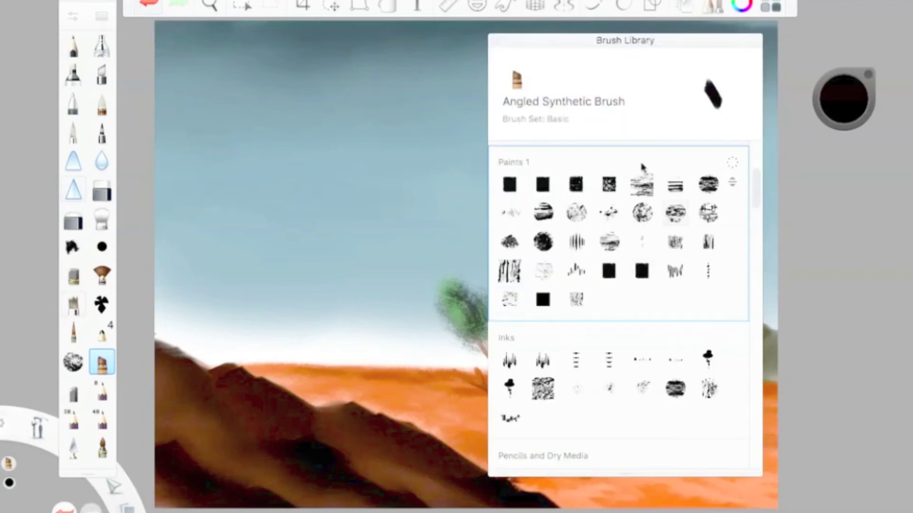
{"action": "left_click", "coordinate": [675, 213]}
{"action": "left_click", "coordinate": [72, 16]}
{"action": "left_click", "coordinate": [301, 253]}
{"action": "left_click", "coordinate": [271, 205]}
{"action": "left_click", "coordinate": [382, 167]}
{"action": "scroll", "coordinate": [258, 265], "scroll_direction": "down", "scroll_amount": 5}
{"action": "left_click_drag", "start_coordinate": [271, 338], "coordinate": [259, 339]}
Test the Middle Gouache brush in the open sky, set its stamp spacing to 0.5, and undo the test strokes
{"action": "left_click_drag", "start_coordinate": [479, 134], "coordinate": [481, 160]}
{"action": "left_click", "coordinate": [247, 252]}
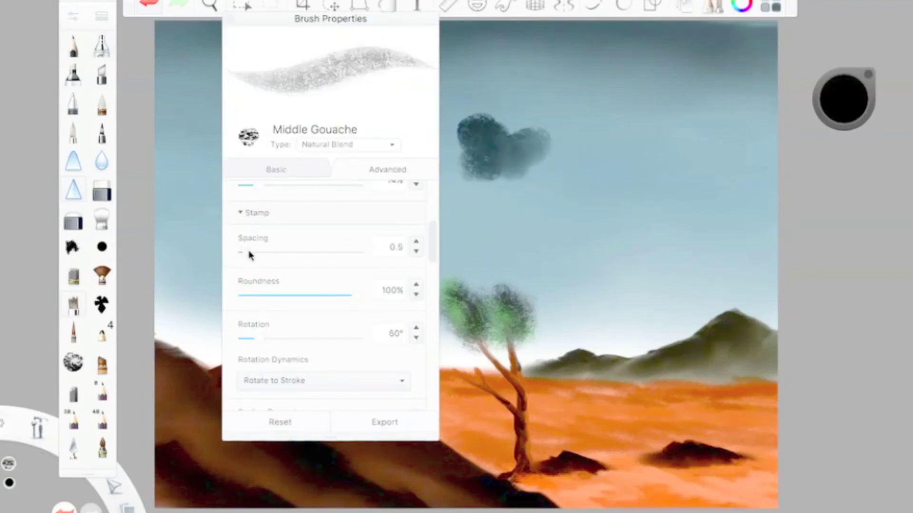
{"action": "left_click", "coordinate": [149, 4]}
{"action": "left_click", "coordinate": [150, 4]}
{"action": "left_click", "coordinate": [73, 16]}
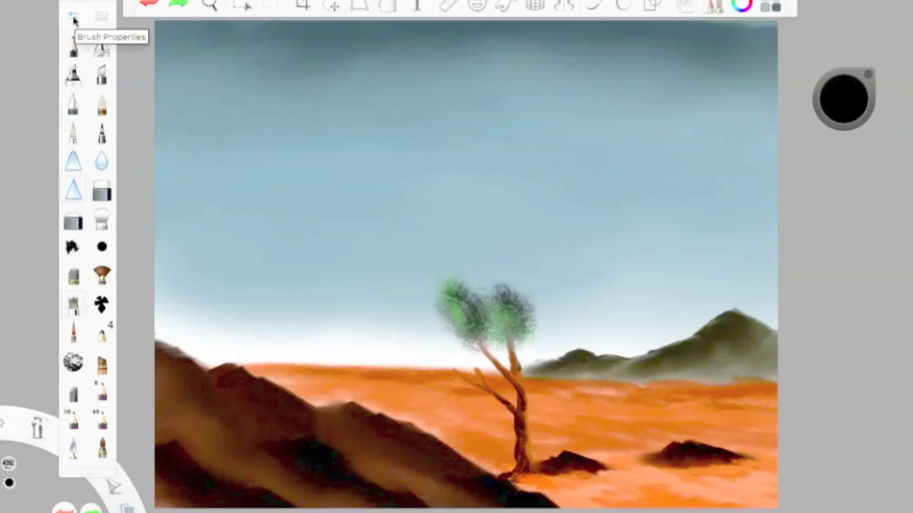
Build up both upper foliage clumps with the Middle Gouache brush, using a dark tone and bright green highlights
{"action": "left_click_drag", "start_coordinate": [472, 290], "coordinate": [469, 339]}
{"action": "left_click_drag", "start_coordinate": [505, 297], "coordinate": [523, 333]}
{"action": "mouse_move", "coordinate": [843, 117]}
{"action": "left_click", "coordinate": [858, 99]}
{"action": "mouse_move", "coordinate": [459, 302]}
{"action": "left_mouse_down"}
{"action": "mouse_move", "coordinate": [468, 319]}
{"action": "mouse_move", "coordinate": [514, 323]}
{"action": "left_mouse_up"}
Paint a third foliage clump over the lower-left branch in light green, shaded with a darker green
{"action": "mouse_move", "coordinate": [468, 346]}
{"action": "left_mouse_down"}
{"action": "mouse_move", "coordinate": [469, 368]}
{"action": "mouse_move", "coordinate": [454, 349]}
{"action": "mouse_move", "coordinate": [435, 349]}
{"action": "left_mouse_up"}
{"action": "left_click_drag", "start_coordinate": [858, 104], "coordinate": [856, 143]}
{"action": "mouse_move", "coordinate": [468, 354]}
{"action": "left_mouse_down"}
{"action": "mouse_move", "coordinate": [475, 372]}
{"action": "mouse_move", "coordinate": [480, 365]}
{"action": "left_mouse_up"}
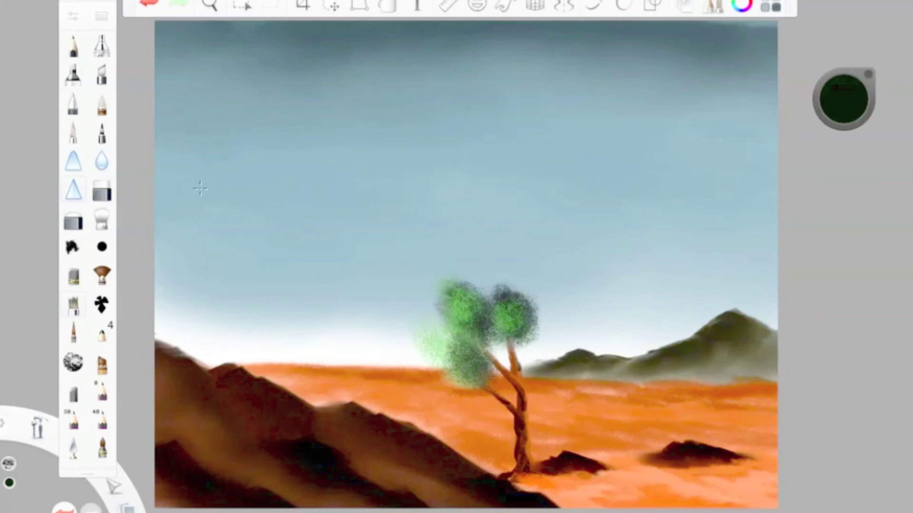
Set the Angled Synthetic Brush to 90% flow and 92% strength, reduce its size, and add fine dark twigs within the foliage
{"action": "left_click", "coordinate": [101, 364]}
{"action": "left_click", "coordinate": [101, 365]}
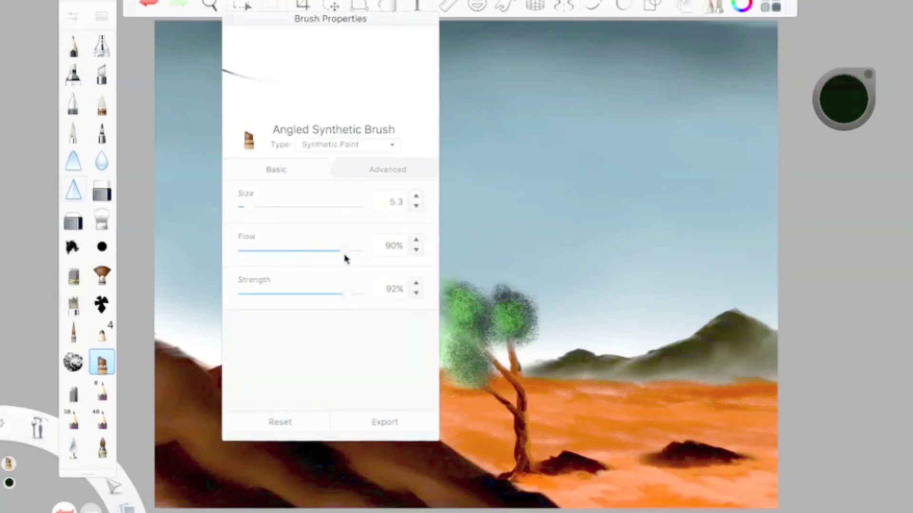
{"action": "left_click", "coordinate": [416, 207]}
{"action": "left_click", "coordinate": [226, 20]}
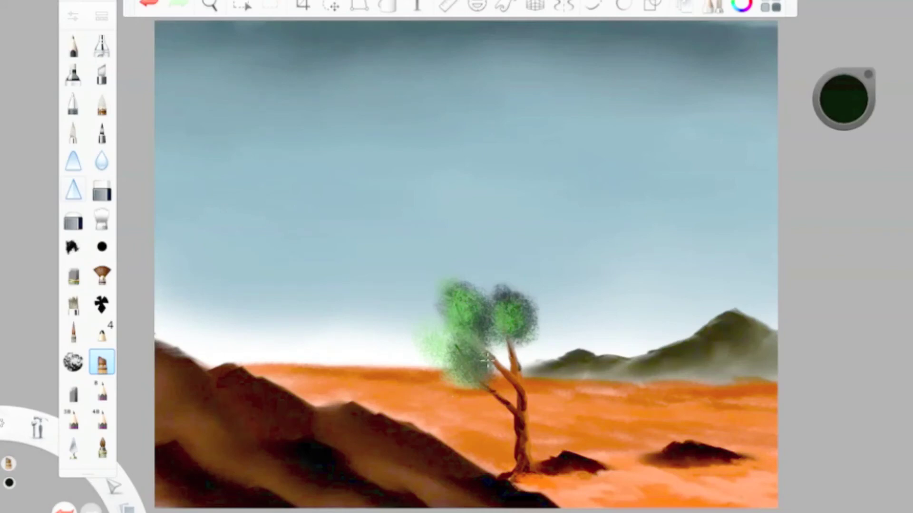
Soften the outer edges of the foliage clumps with the Smudge Round Bristle Brush
{"action": "left_click", "coordinate": [101, 218]}
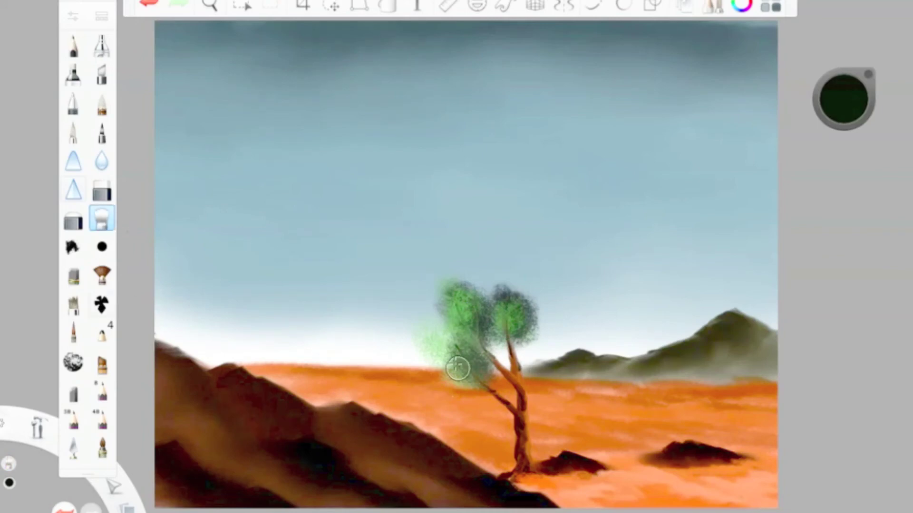
{"action": "left_click_drag", "start_coordinate": [458, 369], "coordinate": [468, 272]}
{"action": "left_click_drag", "start_coordinate": [536, 308], "coordinate": [496, 286]}
{"action": "left_click_drag", "start_coordinate": [457, 307], "coordinate": [477, 277]}
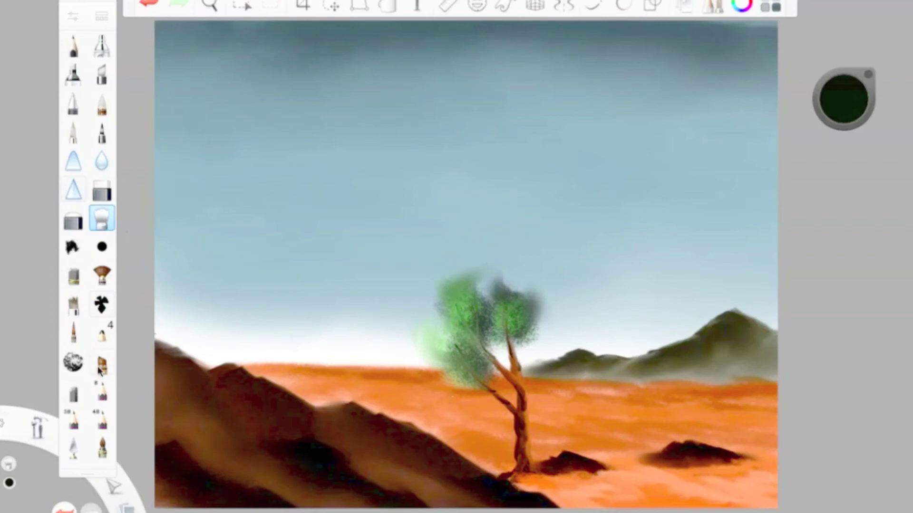
Try painting thin dark branches through the lower-left foliage with another fine brush, and undo the strokes
{"action": "left_click", "coordinate": [73, 333]}
{"action": "left_click_drag", "start_coordinate": [482, 368], "coordinate": [467, 342]}
{"action": "left_click_drag", "start_coordinate": [462, 371], "coordinate": [437, 354]}
{"action": "mouse_move", "coordinate": [464, 372]}
{"action": "left_mouse_down"}
{"action": "mouse_move", "coordinate": [428, 332]}
{"action": "mouse_move", "coordinate": [418, 338]}
{"action": "left_mouse_up"}
{"action": "left_click", "coordinate": [149, 5]}
{"action": "left_click", "coordinate": [149, 4]}
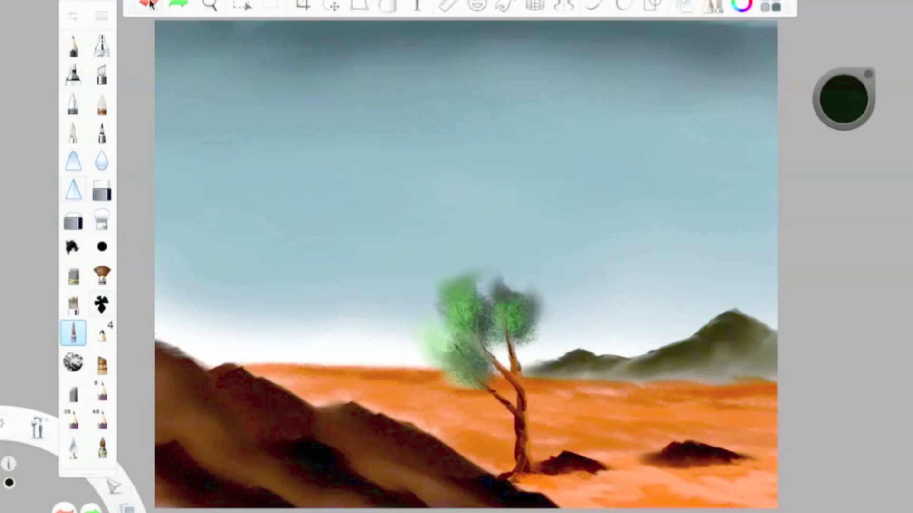
Blend the lower edges of the upper foliage clumps with the Smudge Round Bristle Brush
{"action": "left_click", "coordinate": [71, 18]}
{"action": "left_click", "coordinate": [72, 20]}
{"action": "left_click", "coordinate": [102, 219]}
{"action": "left_click_drag", "start_coordinate": [486, 321], "coordinate": [531, 337]}
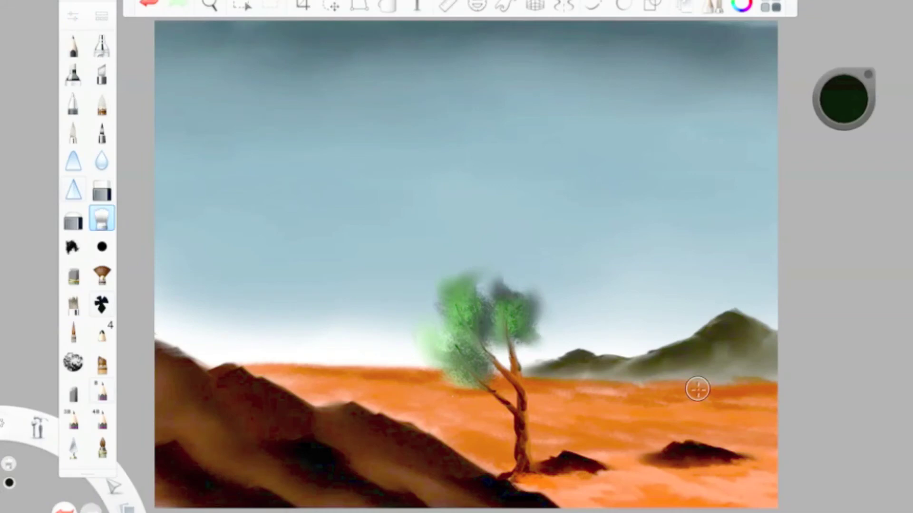
Choose white and the Soft Pastel brush at size 37.6, and paint a long cloud bank across the upper sky
{"action": "left_click", "coordinate": [839, 99]}
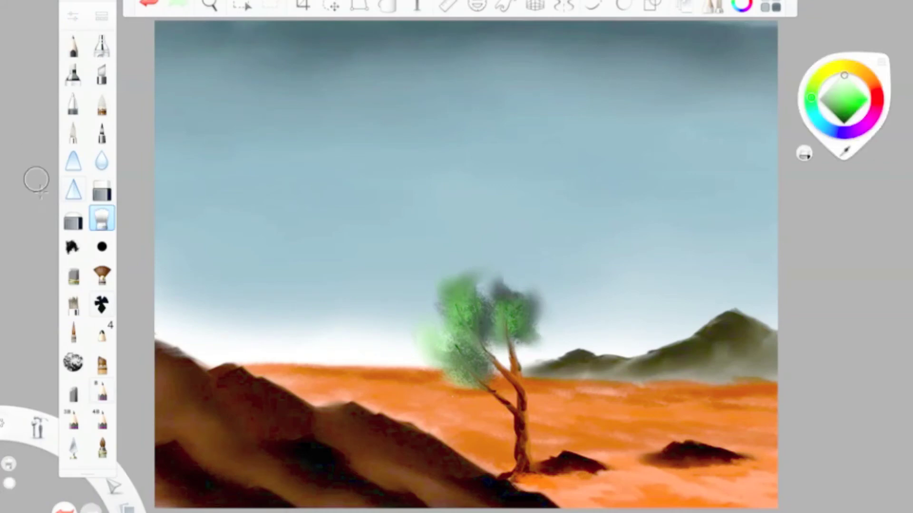
{"action": "left_click", "coordinate": [73, 276]}
{"action": "left_click", "coordinate": [75, 17]}
{"action": "left_click_drag", "start_coordinate": [285, 210], "coordinate": [280, 208]}
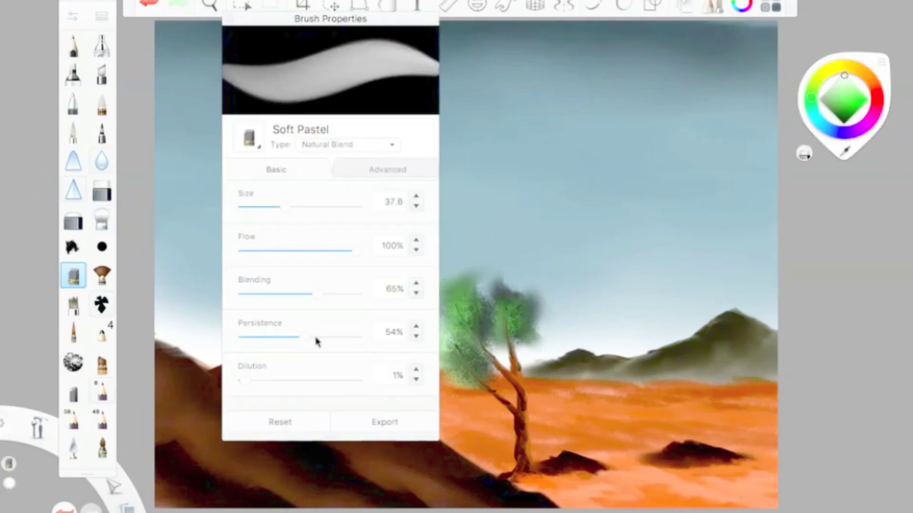
{"action": "left_click", "coordinate": [231, 18]}
{"action": "mouse_move", "coordinate": [659, 123]}
{"action": "left_mouse_down"}
{"action": "mouse_move", "coordinate": [373, 96]}
{"action": "mouse_move", "coordinate": [654, 113]}
{"action": "mouse_move", "coordinate": [268, 126]}
{"action": "mouse_move", "coordinate": [339, 151]}
{"action": "left_mouse_up"}
Enlarge the Smudge Round Bristle Brush and blend the underside of the white cloud bank into the sky
{"action": "left_click", "coordinate": [102, 220]}
{"action": "left_click", "coordinate": [74, 17]}
{"action": "left_click_drag", "start_coordinate": [259, 207], "coordinate": [286, 209]}
{"action": "left_click", "coordinate": [233, 19]}
{"action": "mouse_move", "coordinate": [600, 84]}
{"action": "left_mouse_down"}
{"action": "mouse_move", "coordinate": [503, 129]}
{"action": "mouse_move", "coordinate": [227, 106]}
{"action": "left_mouse_up"}
Set the smudge brush size to 55.1, lower its flow and strength, and feather the cloud bank's lower and right edges
{"action": "left_click", "coordinate": [75, 17]}
{"action": "left_click_drag", "start_coordinate": [285, 207], "coordinate": [297, 207]}
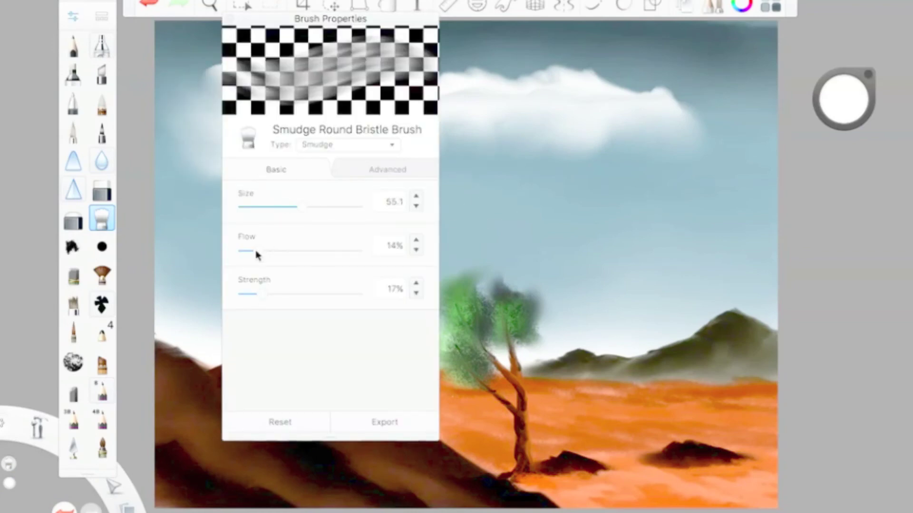
{"action": "left_click_drag", "start_coordinate": [259, 252], "coordinate": [252, 251]}
{"action": "left_click", "coordinate": [416, 294]}
{"action": "left_click", "coordinate": [231, 19]}
{"action": "mouse_move", "coordinate": [626, 150]}
{"action": "left_mouse_down"}
{"action": "mouse_move", "coordinate": [607, 186]}
{"action": "mouse_move", "coordinate": [154, 171]}
{"action": "mouse_move", "coordinate": [731, 150]}
{"action": "left_mouse_up"}
{"action": "mouse_move", "coordinate": [363, 164]}
{"action": "left_mouse_down"}
{"action": "mouse_move", "coordinate": [299, 102]}
{"action": "mouse_move", "coordinate": [177, 96]}
{"action": "mouse_move", "coordinate": [447, 194]}
{"action": "left_mouse_up"}
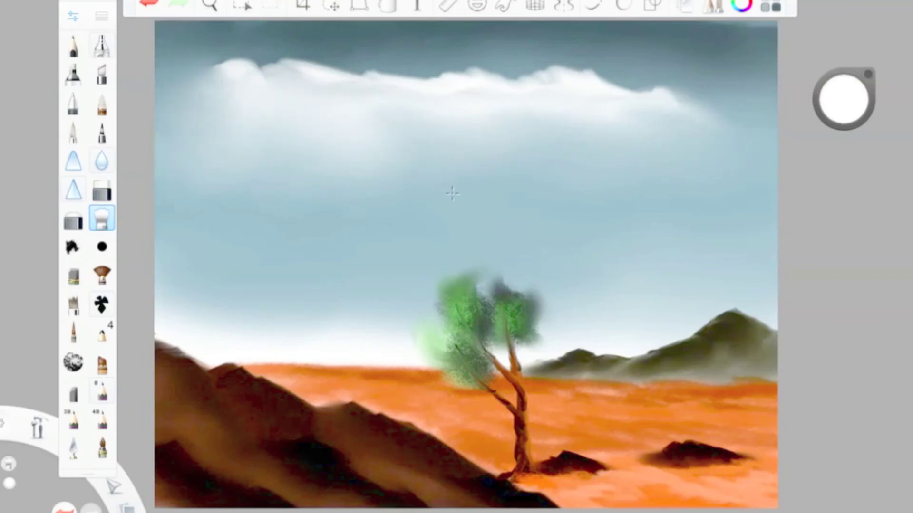
Add a second white cloud beneath the right half of the cloud bank and smudge its underside into the sky
{"action": "left_click_drag", "start_coordinate": [716, 112], "coordinate": [457, 161]}
{"action": "left_click", "coordinate": [81, 272]}
{"action": "left_click", "coordinate": [102, 218]}
{"action": "mouse_move", "coordinate": [485, 190]}
{"action": "left_mouse_down"}
{"action": "mouse_move", "coordinate": [650, 178]}
{"action": "mouse_move", "coordinate": [534, 191]}
{"action": "left_mouse_up"}
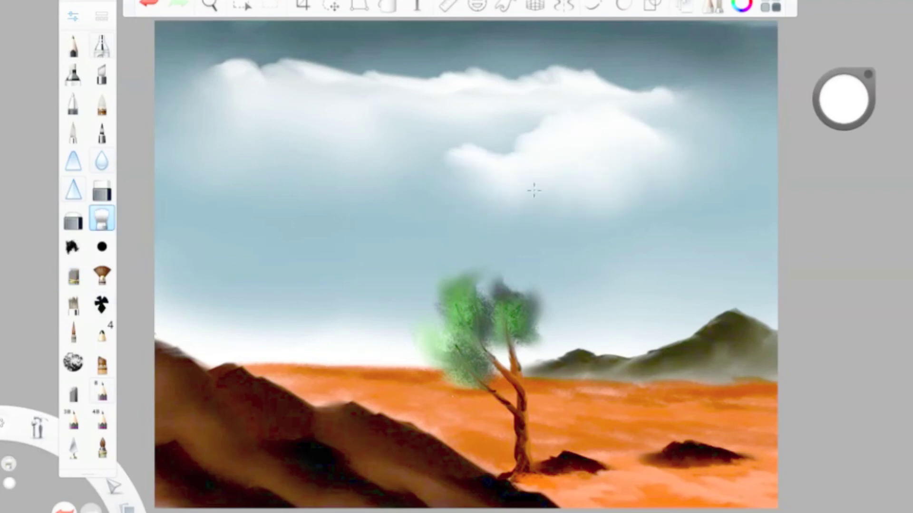
Choose a vivid orange and paint highlights on the dark foreground rocks
{"action": "left_click", "coordinate": [855, 85]}
{"action": "left_click", "coordinate": [876, 84]}
{"action": "left_click", "coordinate": [859, 100]}
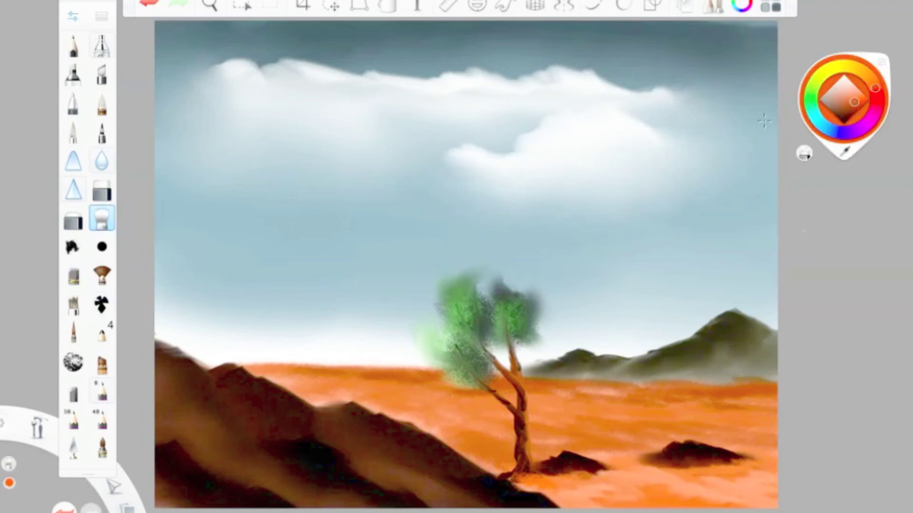
{"action": "left_click", "coordinate": [74, 448]}
{"action": "mouse_move", "coordinate": [685, 442]}
{"action": "left_mouse_down"}
{"action": "mouse_move", "coordinate": [714, 447]}
{"action": "mouse_move", "coordinate": [688, 457]}
{"action": "left_mouse_up"}
Reduce the smudge brush size and blend the orange highlights into both rocks
{"action": "left_click", "coordinate": [102, 220]}
{"action": "left_click", "coordinate": [72, 18]}
{"action": "mouse_move", "coordinate": [568, 459]}
{"action": "left_mouse_down"}
{"action": "mouse_move", "coordinate": [586, 461]}
{"action": "mouse_move", "coordinate": [568, 462]}
{"action": "left_mouse_up"}
{"action": "mouse_move", "coordinate": [691, 454]}
{"action": "left_mouse_down"}
{"action": "mouse_move", "coordinate": [716, 458]}
{"action": "mouse_move", "coordinate": [675, 459]}
{"action": "left_mouse_up"}
{"action": "left_click", "coordinate": [228, 19]}
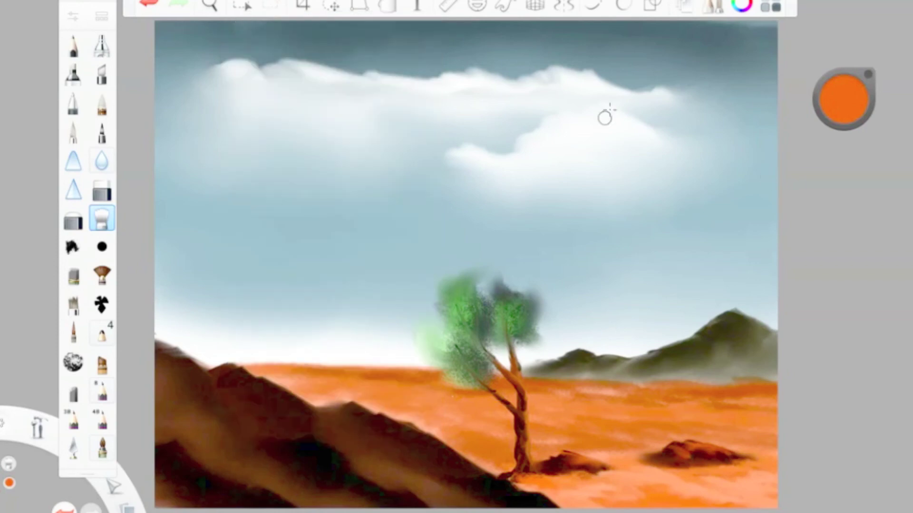
Choose white and the Pencils_B brush at size 4.0, and draw thin lightning bolts descending from both clouds
{"action": "left_click", "coordinate": [84, 337]}
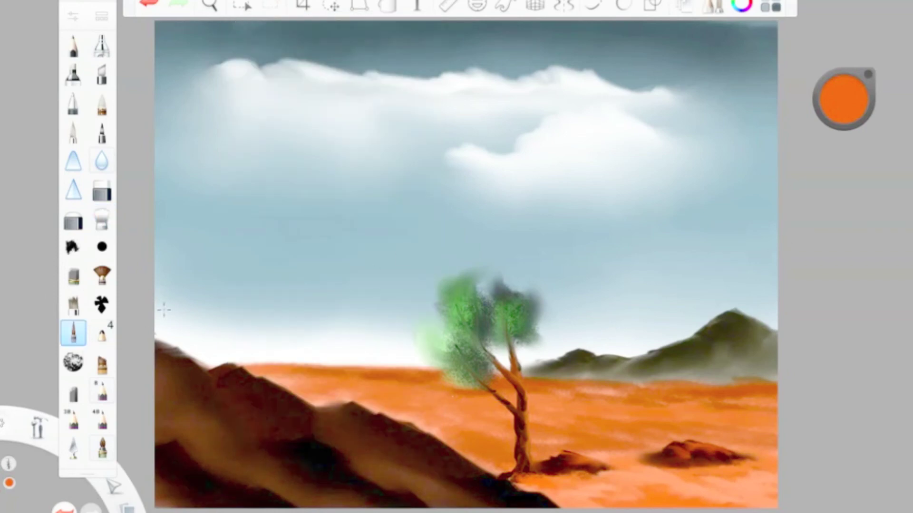
{"action": "double_click", "coordinate": [101, 391]}
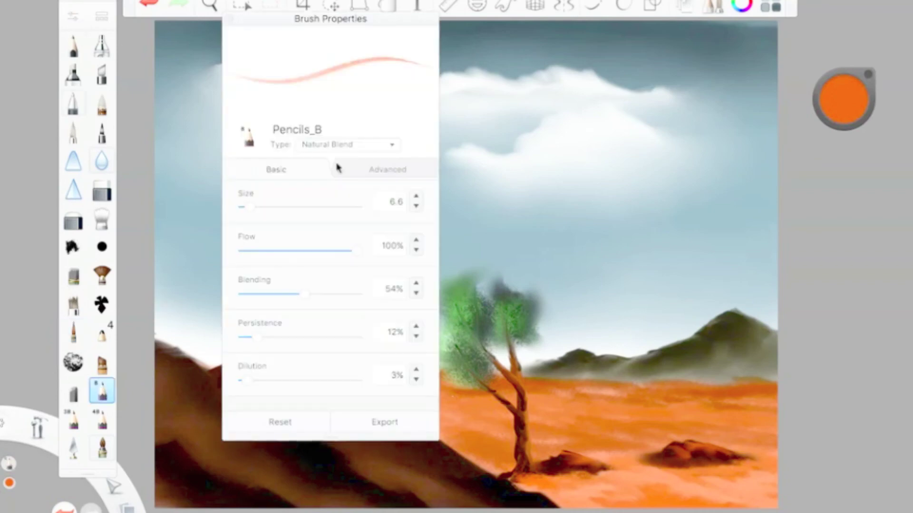
{"action": "left_click", "coordinate": [844, 99]}
{"action": "left_click", "coordinate": [845, 69]}
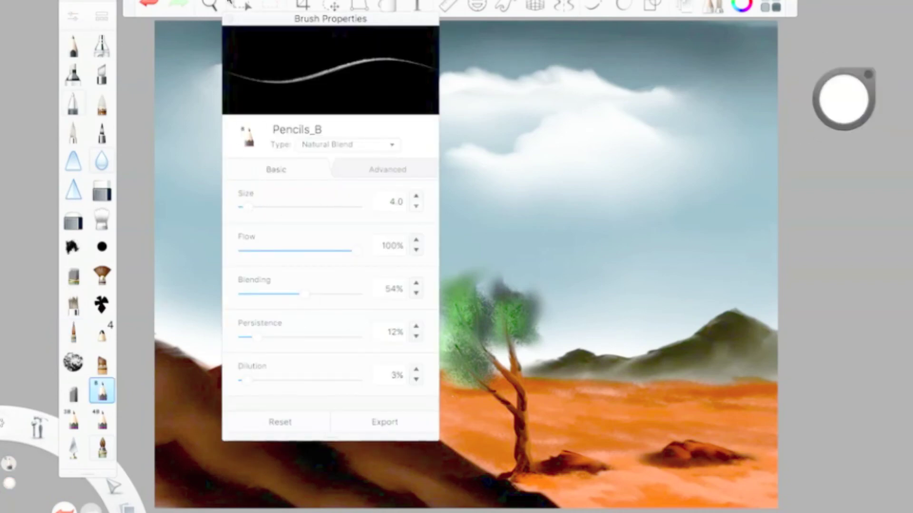
{"action": "left_click_drag", "start_coordinate": [567, 169], "coordinate": [398, 257]}
{"action": "left_click_drag", "start_coordinate": [312, 126], "coordinate": [280, 254]}
Add more white to the cloud bank with Soft Pastel and blend it over the tops of the lightning bolts with the smudge brush
{"action": "left_click", "coordinate": [73, 276]}
{"action": "mouse_move", "coordinate": [405, 96]}
{"action": "left_mouse_down"}
{"action": "mouse_move", "coordinate": [336, 100]}
{"action": "mouse_move", "coordinate": [389, 124]}
{"action": "left_mouse_up"}
{"action": "left_click", "coordinate": [102, 219]}
{"action": "left_click", "coordinate": [73, 16]}
{"action": "left_click", "coordinate": [269, 208]}
{"action": "left_click", "coordinate": [230, 18]}
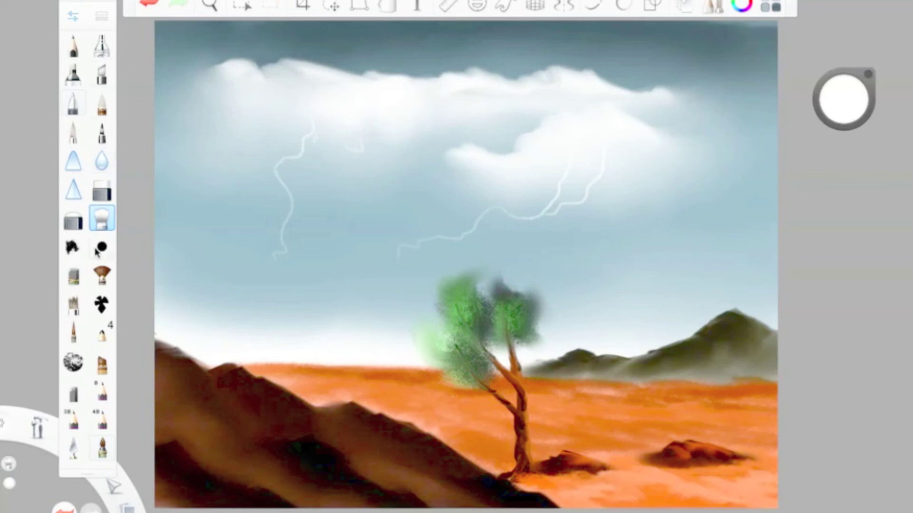
{"action": "left_click", "coordinate": [74, 276]}
{"action": "left_click", "coordinate": [101, 219]}
Set Pencils_B to size 5.9 and 2% dilution, and draw a thicker lightning bolt beside each thin one
{"action": "double_click", "coordinate": [107, 397]}
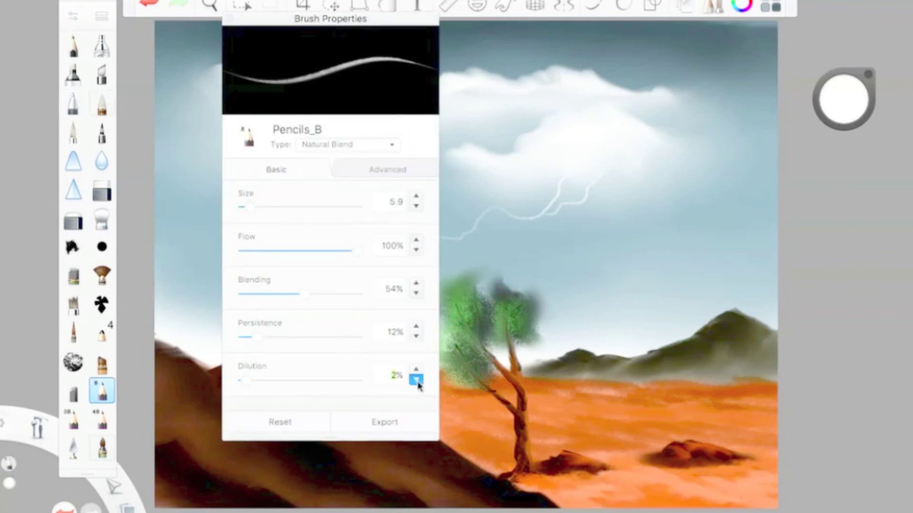
{"action": "left_click", "coordinate": [229, 19]}
{"action": "mouse_move", "coordinate": [350, 126]}
{"action": "left_mouse_down"}
{"action": "mouse_move", "coordinate": [300, 165]}
{"action": "mouse_move", "coordinate": [297, 198]}
{"action": "left_mouse_up"}
{"action": "left_click_drag", "start_coordinate": [593, 168], "coordinate": [565, 246]}
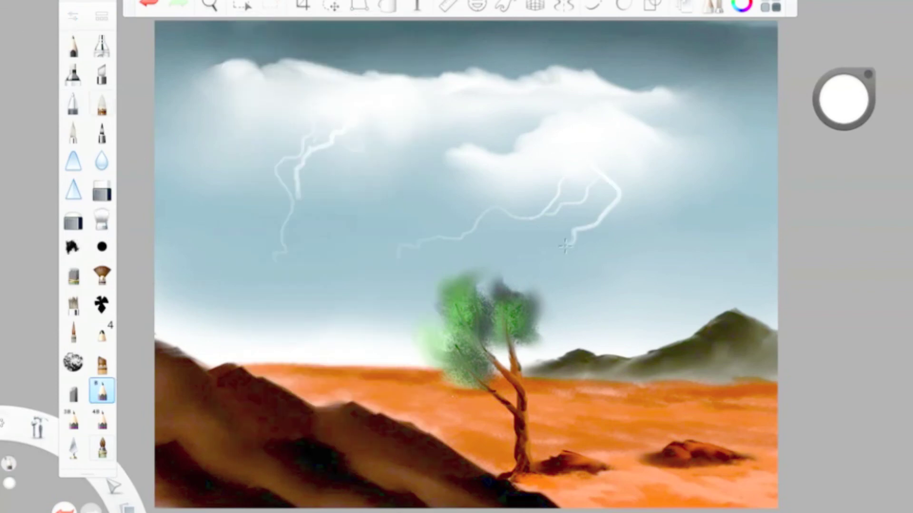
Draw lightning along the top of the cloud bank and a forked bolt down from the right cloud
{"action": "mouse_move", "coordinate": [400, 77]}
{"action": "left_mouse_down"}
{"action": "mouse_move", "coordinate": [478, 66]}
{"action": "mouse_move", "coordinate": [513, 86]}
{"action": "left_mouse_up"}
{"action": "left_click_drag", "start_coordinate": [355, 76], "coordinate": [263, 65]}
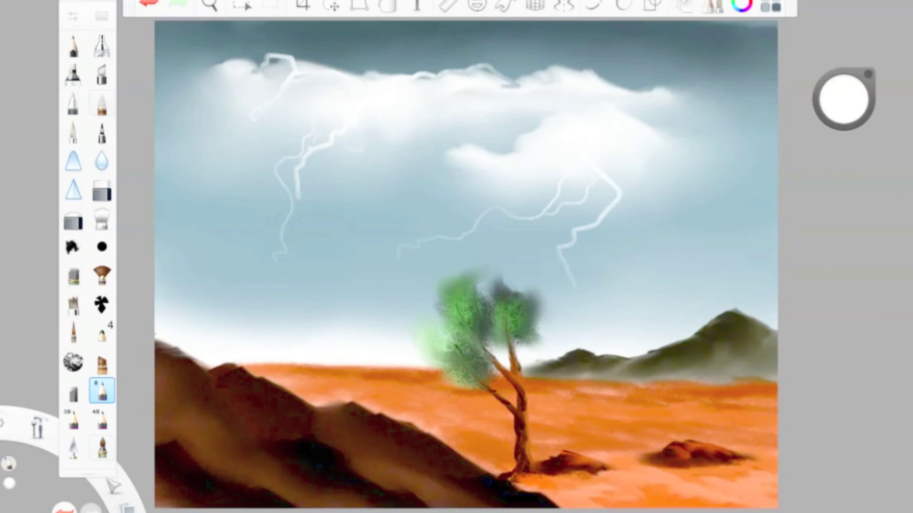
{"action": "mouse_move", "coordinate": [631, 118]}
{"action": "left_mouse_down"}
{"action": "mouse_move", "coordinate": [672, 155]}
{"action": "mouse_move", "coordinate": [667, 248]}
{"action": "left_mouse_up"}
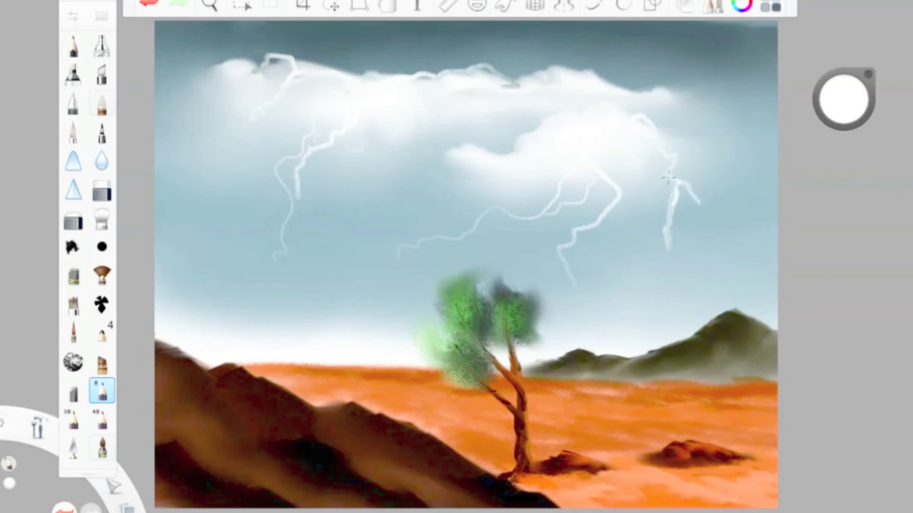
Choose black and darken the upper-right corner of the sky with the Soft Pastel brush
{"action": "left_click", "coordinate": [856, 102]}
{"action": "left_click", "coordinate": [844, 126]}
{"action": "left_click", "coordinate": [73, 276]}
{"action": "mouse_move", "coordinate": [775, 44]}
{"action": "left_mouse_down"}
{"action": "mouse_move", "coordinate": [658, 22]}
{"action": "mouse_move", "coordinate": [612, 28]}
{"action": "left_mouse_up"}
Enlarge the smudge brush and blend the dark upper-right corner into the surrounding sky
{"action": "left_click", "coordinate": [102, 218]}
{"action": "left_click", "coordinate": [73, 16]}
{"action": "left_click_drag", "start_coordinate": [280, 207], "coordinate": [304, 208]}
{"action": "mouse_move", "coordinate": [774, 58]}
{"action": "left_mouse_down"}
{"action": "mouse_move", "coordinate": [605, 35]}
{"action": "mouse_move", "coordinate": [774, 61]}
{"action": "mouse_move", "coordinate": [661, 32]}
{"action": "left_mouse_up"}
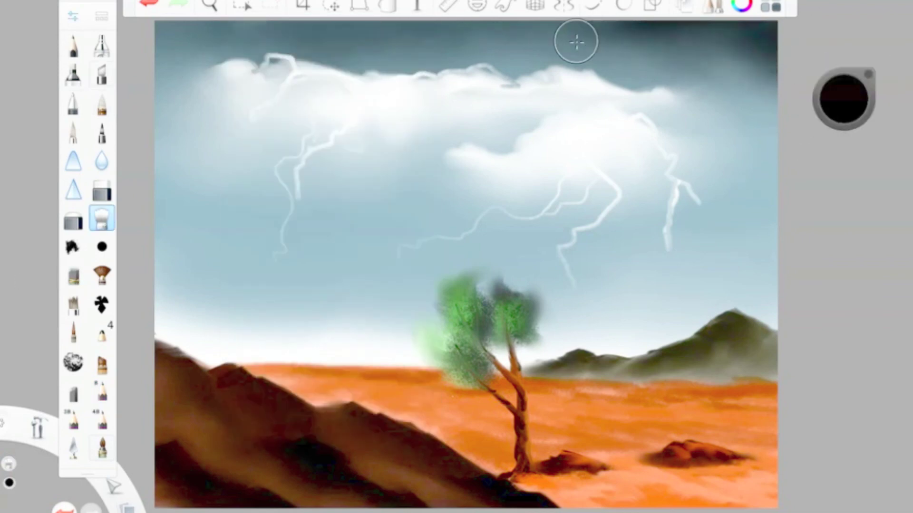
{"action": "left_click_drag", "start_coordinate": [750, 41], "coordinate": [769, 56]}
Darken the upper-left corner of the sky with black Soft Pastel and switch to the smudge brush to blend it
{"action": "left_click", "coordinate": [74, 276]}
{"action": "mouse_move", "coordinate": [160, 71]}
{"action": "left_mouse_down"}
{"action": "mouse_move", "coordinate": [224, 13]}
{"action": "mouse_move", "coordinate": [271, 24]}
{"action": "left_mouse_up"}
{"action": "left_click", "coordinate": [101, 219]}
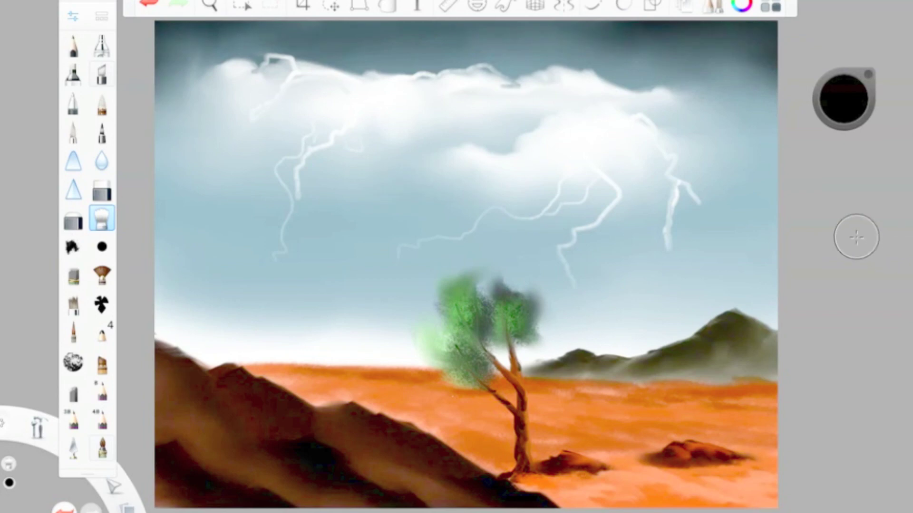
Sample the dark tone of the right-hand mountains and paint a small distant hill on the left horizon
{"action": "left_click_drag", "start_coordinate": [844, 99], "coordinate": [657, 354]}
{"action": "left_click", "coordinate": [73, 448]}
{"action": "mouse_move", "coordinate": [285, 352]}
{"action": "left_mouse_down"}
{"action": "mouse_move", "coordinate": [191, 362]}
{"action": "mouse_move", "coordinate": [331, 366]}
{"action": "mouse_move", "coordinate": [286, 362]}
{"action": "left_mouse_up"}
Reduce the smudge brush size, soften the upper-left lightning tip, and blend the base of the left distant hill
{"action": "double_click", "coordinate": [104, 225]}
{"action": "left_click_drag", "start_coordinate": [274, 208], "coordinate": [256, 207]}
{"action": "left_click_drag", "start_coordinate": [254, 113], "coordinate": [240, 122]}
{"action": "mouse_move", "coordinate": [252, 358]}
{"action": "left_mouse_down"}
{"action": "mouse_move", "coordinate": [321, 365]}
{"action": "mouse_move", "coordinate": [243, 360]}
{"action": "mouse_move", "coordinate": [314, 368]}
{"action": "mouse_move", "coordinate": [297, 376]}
{"action": "left_mouse_up"}
Choose a bright orange and the Fan Brush, and set its stamp rotation to 0°
{"action": "mouse_move", "coordinate": [844, 99]}
{"action": "left_click", "coordinate": [873, 89]}
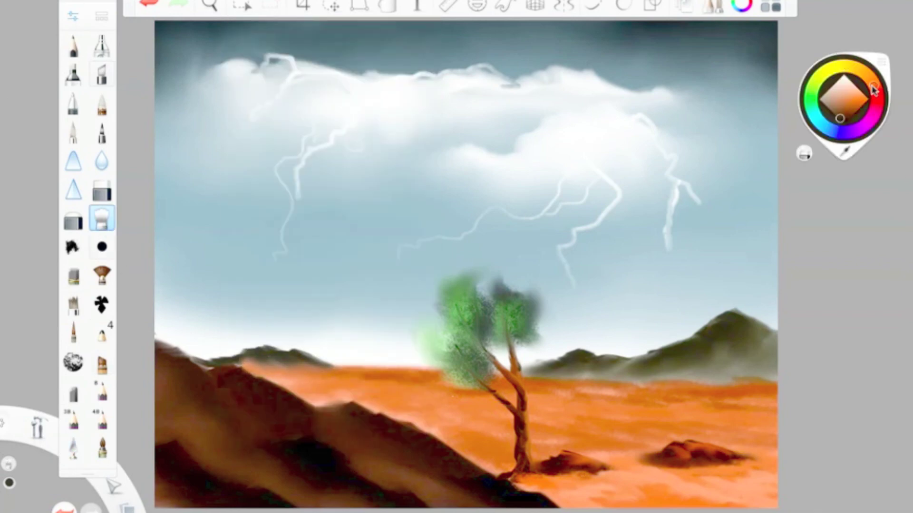
{"action": "left_click", "coordinate": [102, 247]}
{"action": "left_click", "coordinate": [101, 276]}
{"action": "left_click", "coordinate": [70, 16]}
{"action": "left_click", "coordinate": [369, 171]}
{"action": "scroll", "coordinate": [328, 266], "scroll_direction": "down", "scroll_amount": 3}
{"action": "left_click_drag", "start_coordinate": [252, 339], "coordinate": [234, 342]}
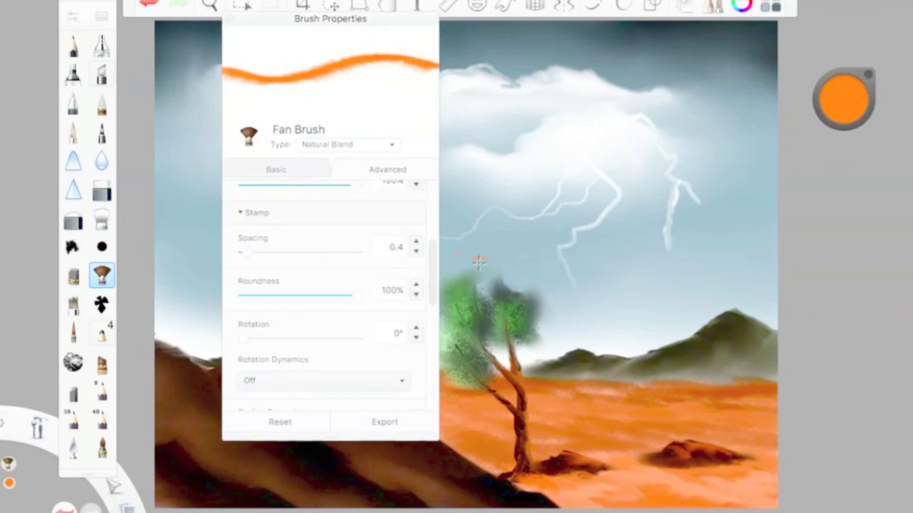
Sample a darker orange from the desert sand and paint Fan Brush strokes over the sand beside the brown hill
{"action": "left_click", "coordinate": [229, 18]}
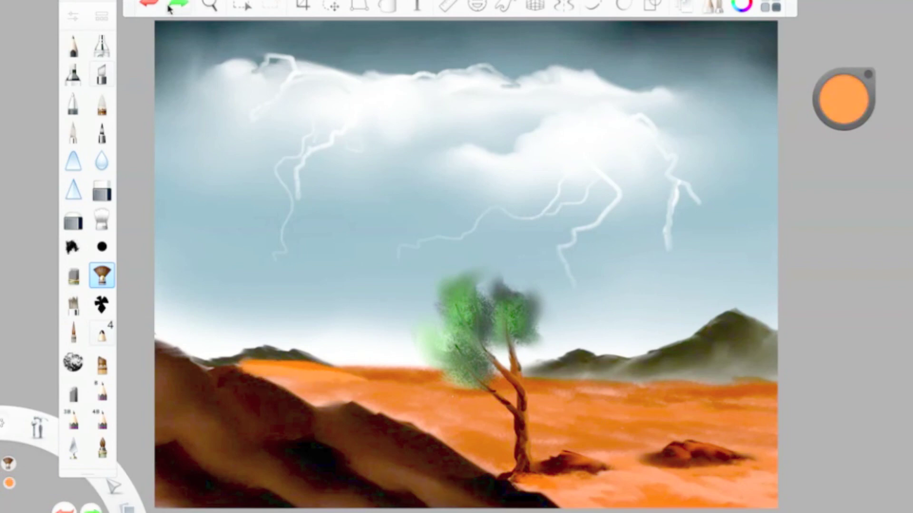
{"action": "left_click", "coordinate": [181, 14]}
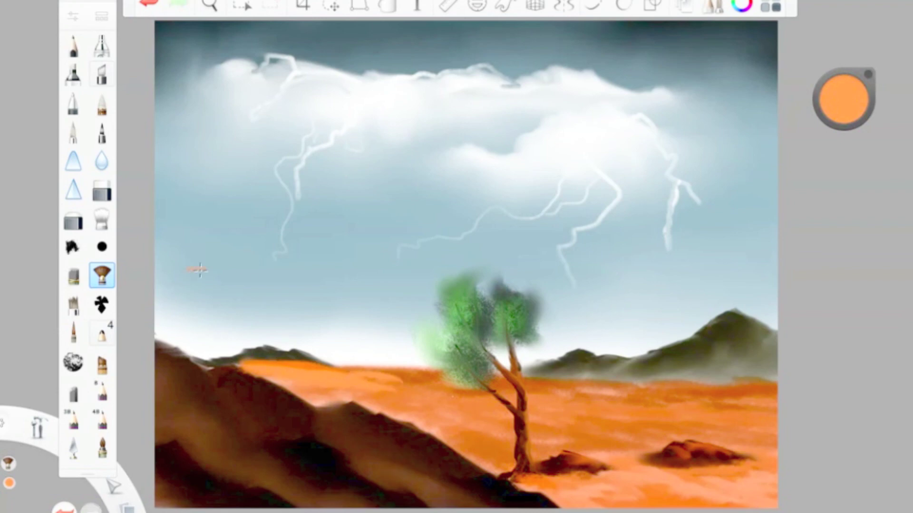
{"action": "left_click", "coordinate": [805, 153]}
{"action": "left_click", "coordinate": [412, 379]}
{"action": "mouse_move", "coordinate": [299, 387]}
{"action": "left_mouse_down"}
{"action": "mouse_move", "coordinate": [374, 380]}
{"action": "mouse_move", "coordinate": [409, 414]}
{"action": "left_mouse_up"}
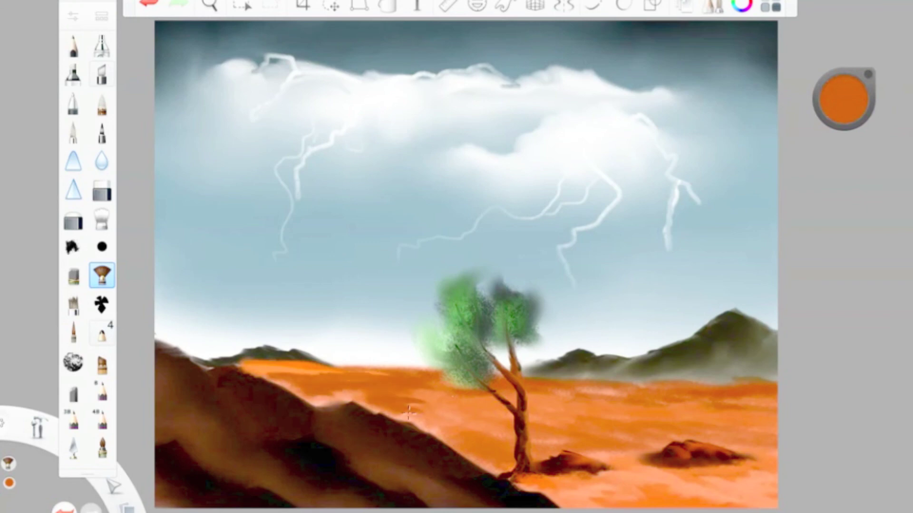
Increase the Fan Brush's stamp spacing and paint the orange sand along the horizon between the brown hill and the tree
{"action": "left_click", "coordinate": [73, 16]}
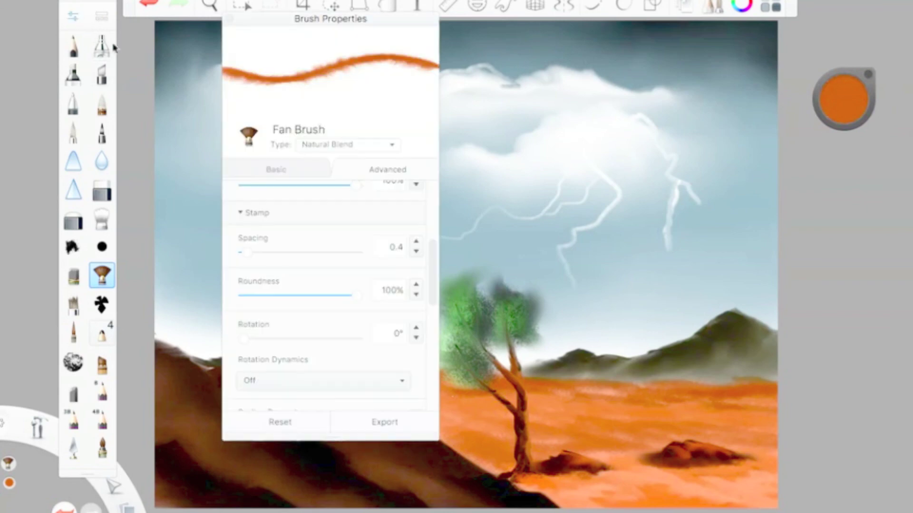
{"action": "left_click_drag", "start_coordinate": [247, 254], "coordinate": [251, 253]}
{"action": "left_click", "coordinate": [228, 20]}
{"action": "left_click_drag", "start_coordinate": [295, 375], "coordinate": [367, 372]}
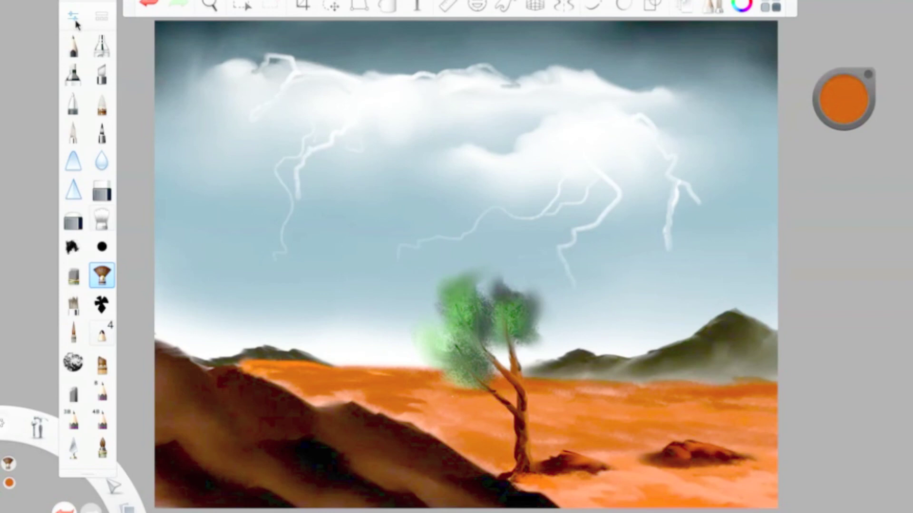
{"action": "left_click", "coordinate": [74, 18]}
{"action": "left_click_drag", "start_coordinate": [251, 253], "coordinate": [308, 253]}
{"action": "left_click", "coordinate": [227, 20]}
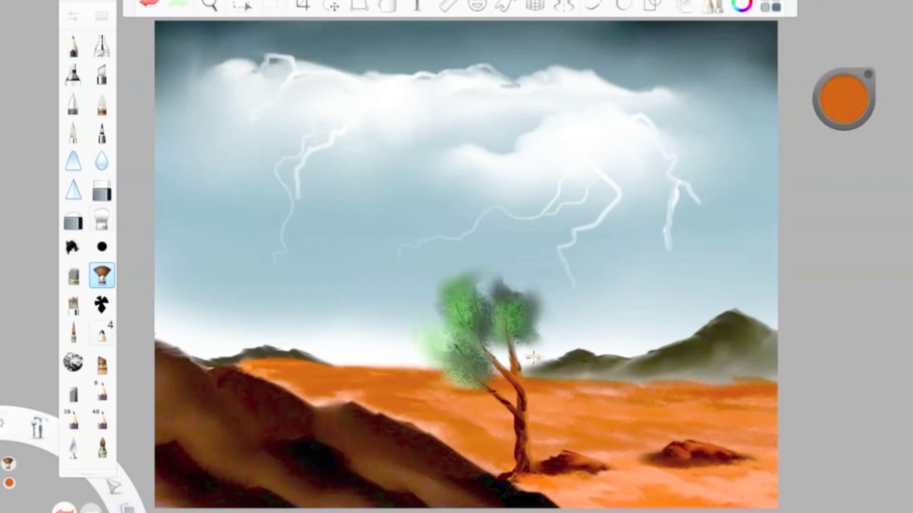
Choose white with the Soft Pastel and paint a low cloud at the right edge of the sky
{"action": "left_click", "coordinate": [73, 276]}
{"action": "left_click", "coordinate": [844, 99]}
{"action": "left_click", "coordinate": [844, 77]}
{"action": "mouse_move", "coordinate": [765, 205]}
{"action": "left_mouse_down"}
{"action": "mouse_move", "coordinate": [772, 225]}
{"action": "mouse_move", "coordinate": [718, 235]}
{"action": "left_mouse_up"}
Adjust the smudge brush and blend the underside of the new right-hand cloud into the sky
{"action": "left_click", "coordinate": [101, 219]}
{"action": "left_click", "coordinate": [73, 16]}
{"action": "left_click_drag", "start_coordinate": [258, 207], "coordinate": [288, 209]}
{"action": "mouse_move", "coordinate": [777, 253]}
{"action": "left_mouse_down"}
{"action": "mouse_move", "coordinate": [737, 247]}
{"action": "mouse_move", "coordinate": [757, 275]}
{"action": "mouse_move", "coordinate": [791, 245]}
{"action": "mouse_move", "coordinate": [787, 262]}
{"action": "mouse_move", "coordinate": [719, 233]}
{"action": "mouse_move", "coordinate": [668, 270]}
{"action": "left_mouse_up"}
{"action": "left_click", "coordinate": [230, 18]}
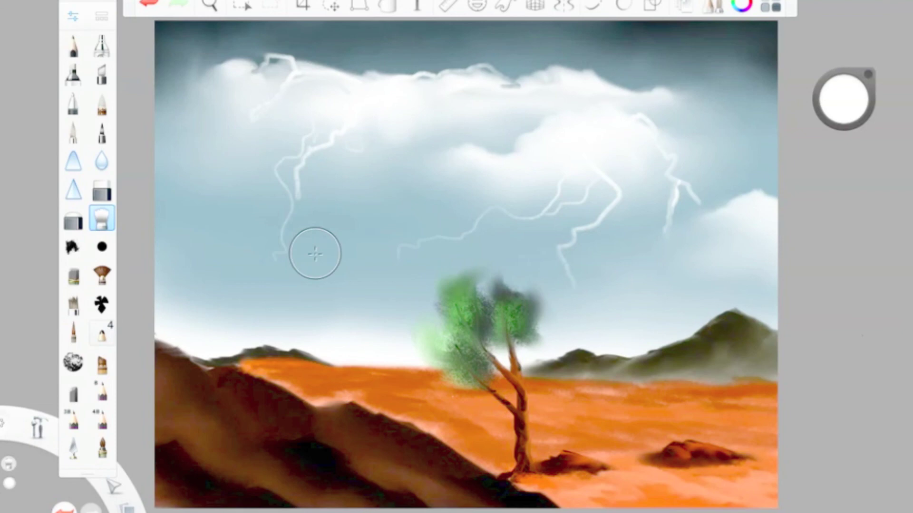
Choose black and the Pencil, and draw a small signature mark in the lower-right corner of the sand
{"action": "left_click", "coordinate": [73, 333]}
{"action": "left_click", "coordinate": [844, 99]}
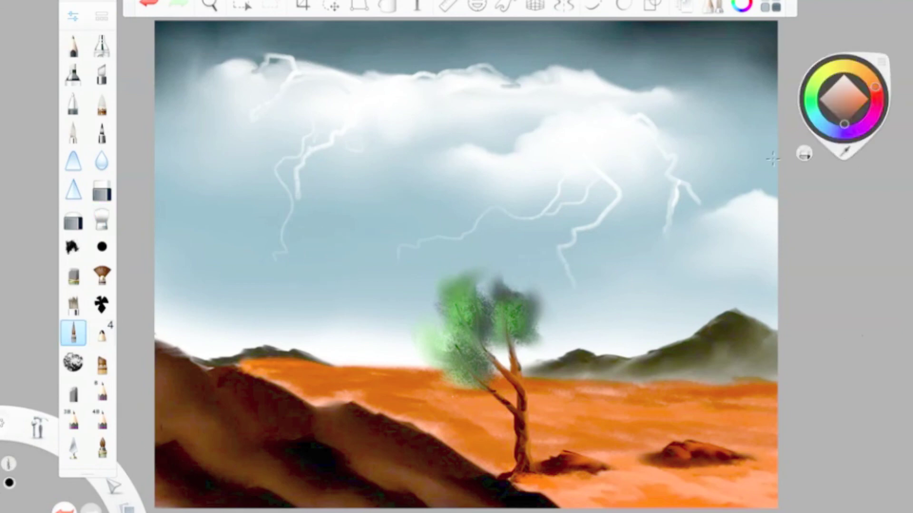
{"action": "left_click", "coordinate": [73, 46]}
{"action": "left_click", "coordinate": [74, 17]}
{"action": "left_click", "coordinate": [73, 17]}
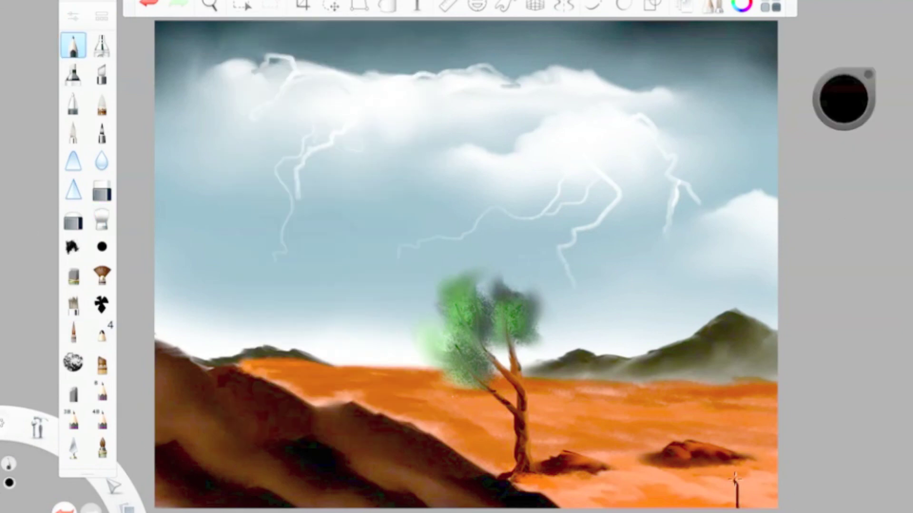
{"action": "left_click_drag", "start_coordinate": [731, 481], "coordinate": [753, 475]}
Save the painting as "The Joy Of Bob Ross 13" in the Pictures folder, choosing a different file format
{"action": "left_click", "coordinate": [108, 0]}
{"action": "left_click", "coordinate": [119, 69]}
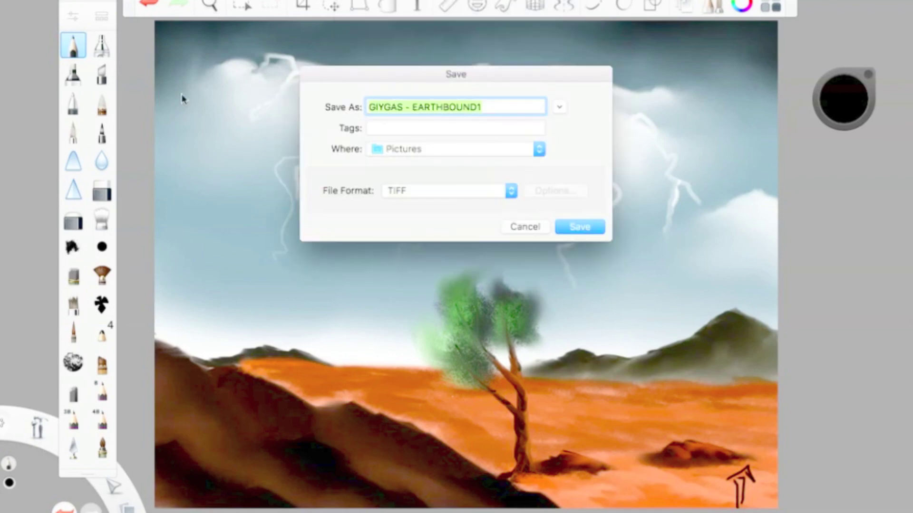
{"action": "type", "text": "The Joy Of Bob Ross 13"}
{"action": "left_click", "coordinate": [447, 191]}
{"action": "left_click", "coordinate": [397, 216]}
{"action": "left_click", "coordinate": [587, 233]}
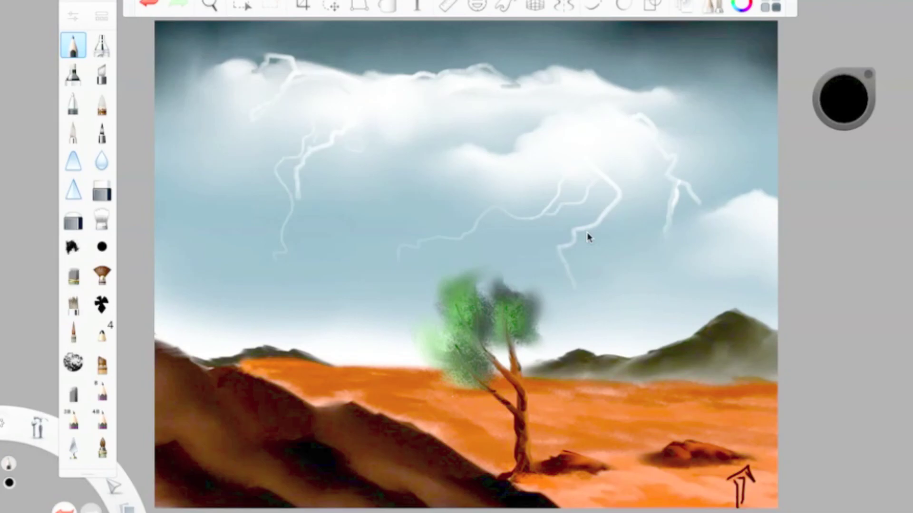